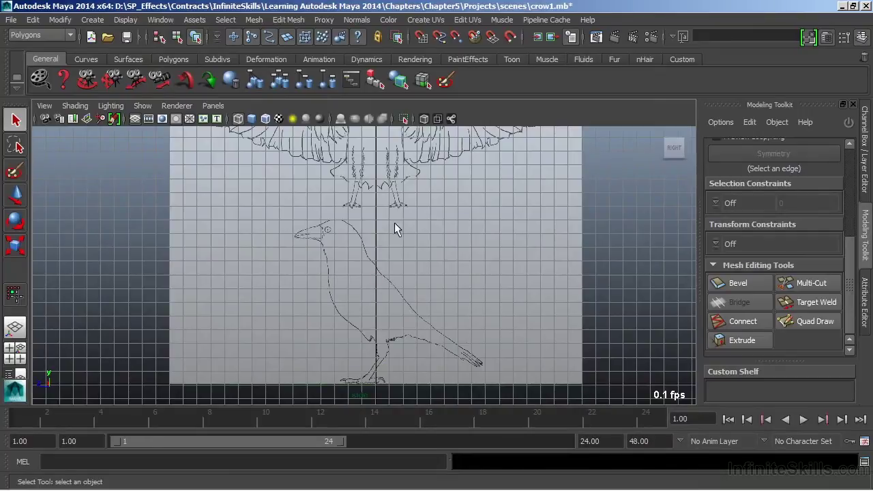
Create a polygon cube and move it up into the crow's neck area in the side view, at about Y 9.7, Z 1.9.
middle_click_drag(376, 289, 382, 249, "alt")
right_click_drag(382, 250, 482, 272, "alt")
middle_click_drag(483, 273, 463, 278, "alt")
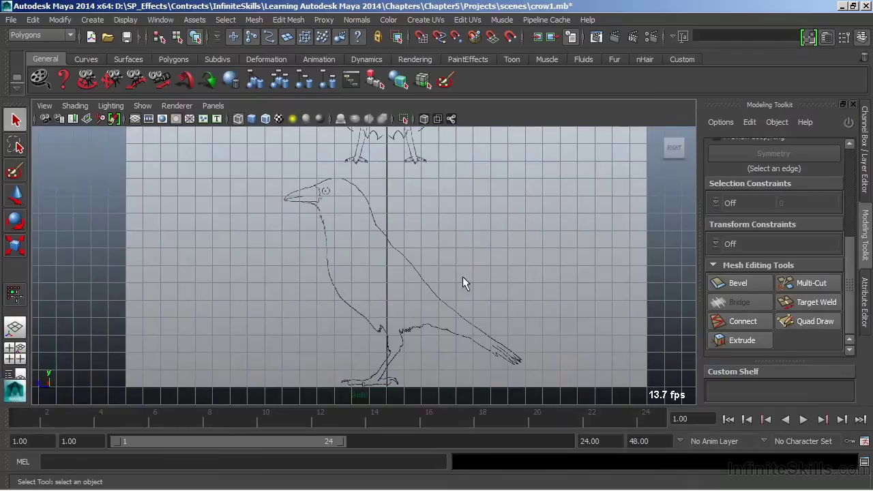
right_click_drag(478, 217, 407, 213, "alt")
middle_click_drag(406, 213, 396, 229, "alt")
middle_click_drag(469, 226, 411, 250, "alt")
right_click_drag(411, 250, 467, 242, "alt")
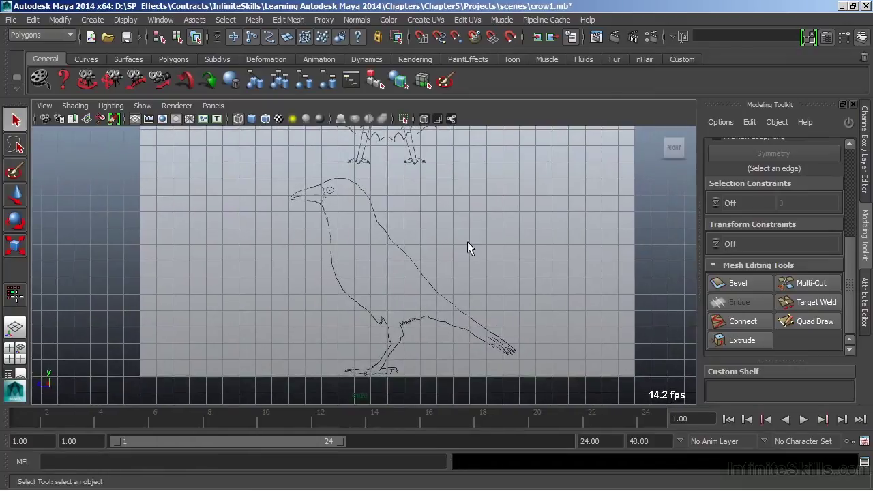
left_click(90, 23)
mouse_move(176, 51)
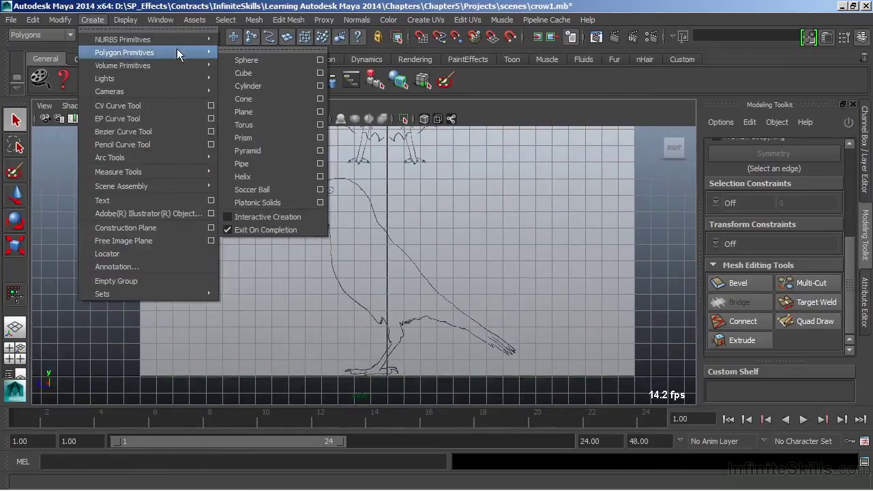
left_click(264, 79)
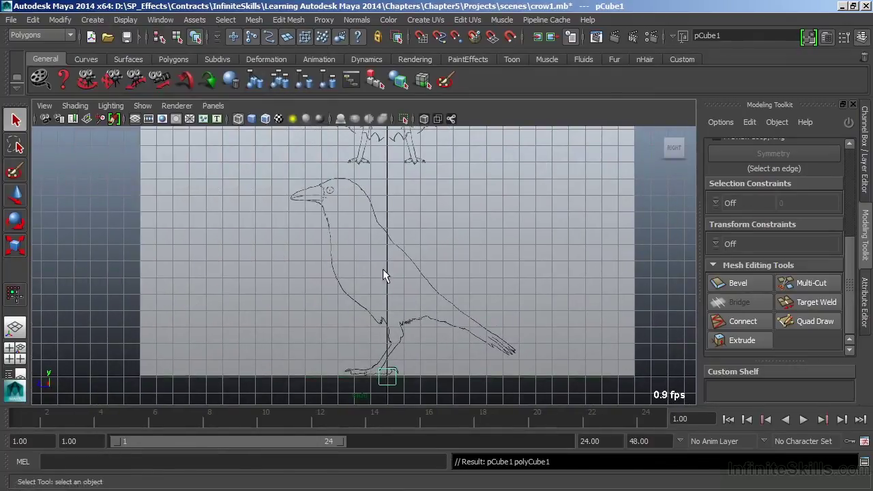
key("w")
left_click_drag(387, 376, 354, 213)
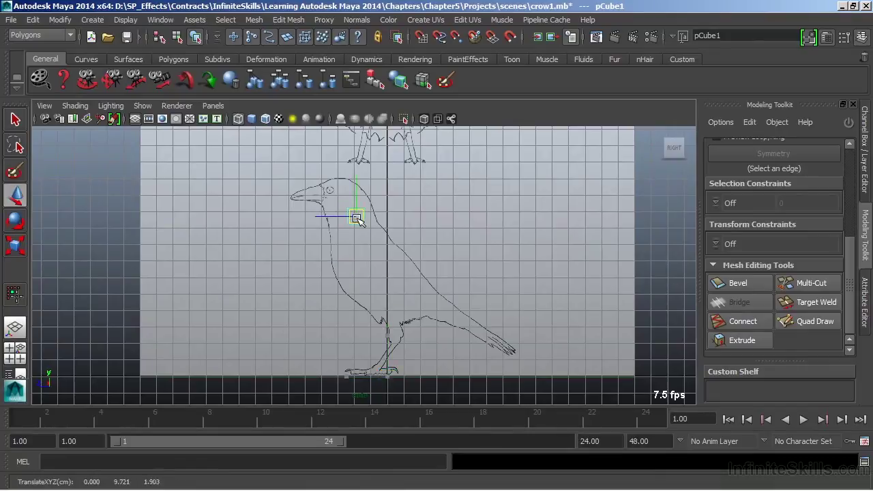
Scale the cube to about 2.055 × 2.055 × 2.744 and tilt it to match the angle of the crow's neck.
right_click_drag(337, 208, 393, 255, "alt")
key("r")
left_click_drag(363, 246, 421, 243)
key("e")
key("w")
left_click_drag(362, 248, 368, 228)
key("r")
left_click_drag(307, 249, 293, 253)
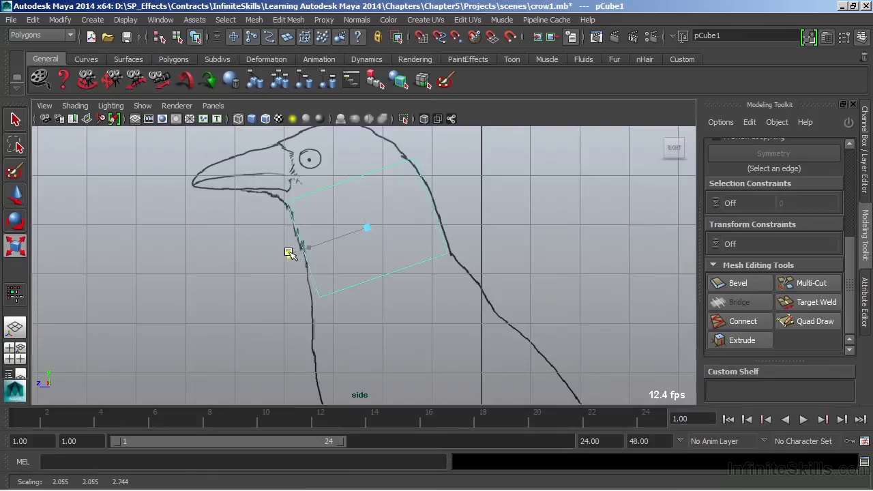
Move the cube to about Y 10.1, Z 2.34 and adjust its scale to fit the neck outline.
key("w")
mouse_move(368, 228)
left_mouse_down()
mouse_move(363, 212)
mouse_move(366, 220)
left_mouse_up()
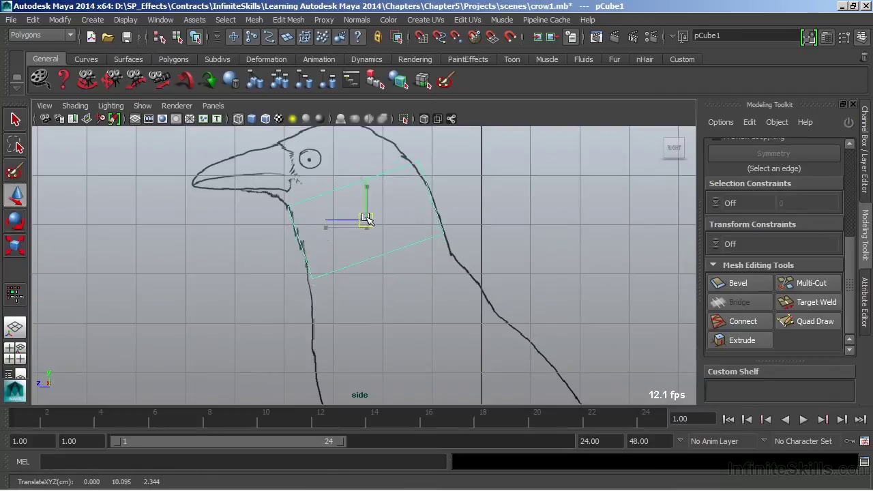
middle_click_drag(387, 225, 375, 219, "alt")
key("r")
left_click_drag(336, 153, 338, 157)
middle_click_drag(361, 224, 405, 265, "alt")
In the perspective view, select the cube's bottom face and extrude it downward along the neck.
key("space")
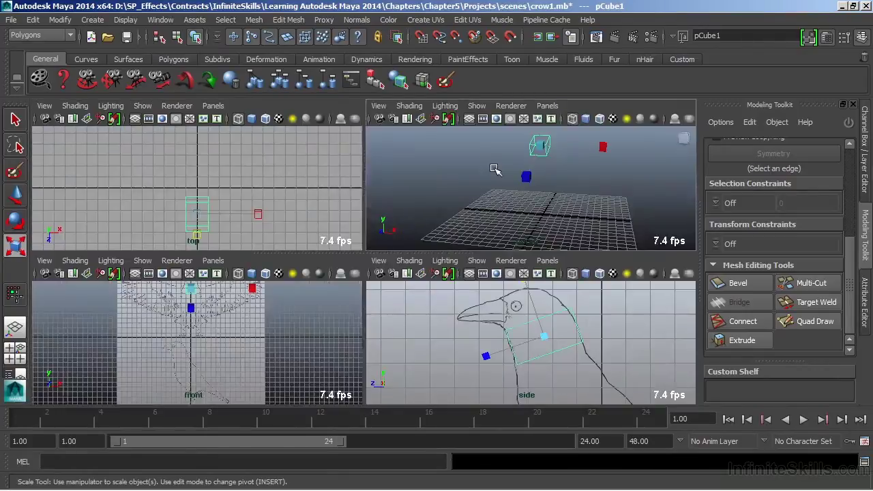
key("space")
left_click_drag(501, 225, 406, 242, "alt")
right_click_drag(350, 180, 362, 222)
left_click(359, 202)
left_click_drag(358, 197, 321, 270, "alt")
left_click(284, 20)
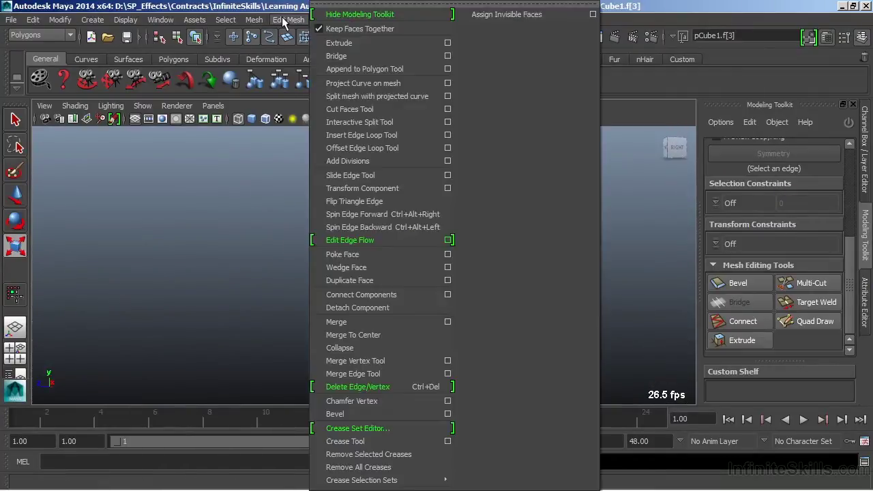
left_click(336, 45)
left_click_drag(392, 272, 402, 288)
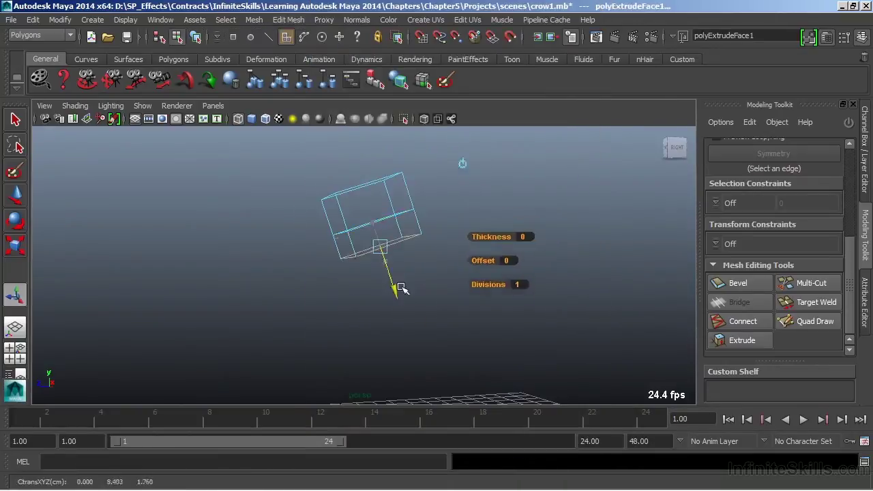
In the side view, widen the extruded face to reach the front and back outlines of the crow's body.
key("space")
key("space")
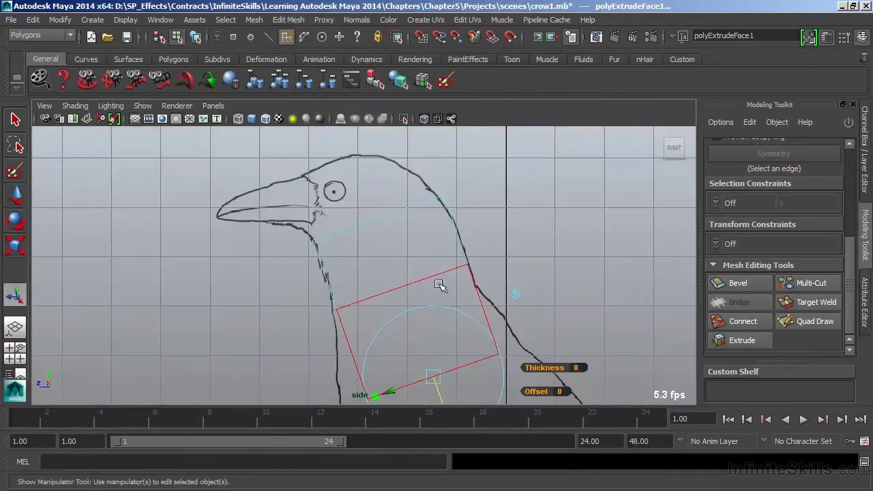
middle_click_drag(438, 281, 396, 140, "alt")
right_click_drag(382, 211, 399, 229, "alt")
middle_click_drag(400, 230, 380, 254, "alt")
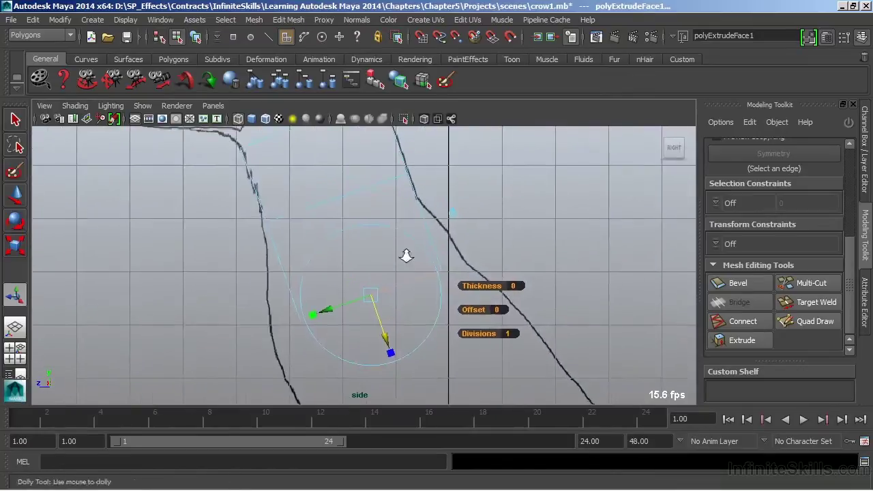
scroll(406, 256, "down", 4)
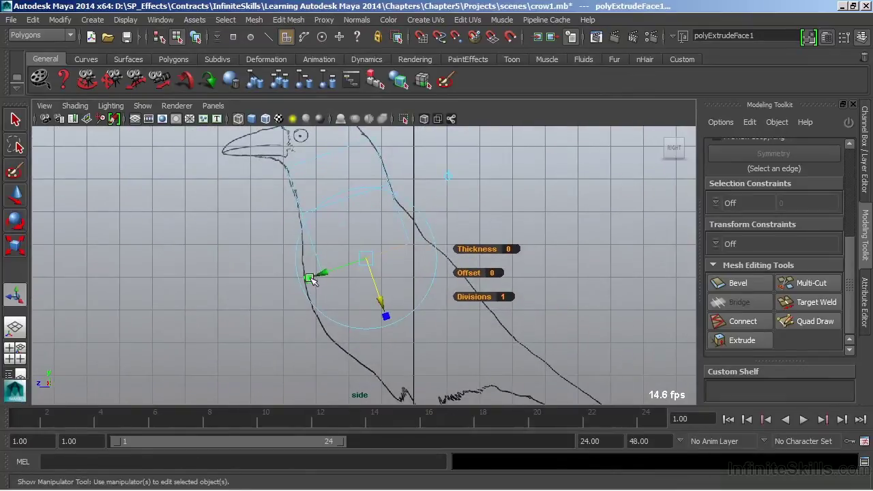
left_click_drag(310, 280, 283, 287)
middle_click_drag(424, 272, 415, 246, "alt")
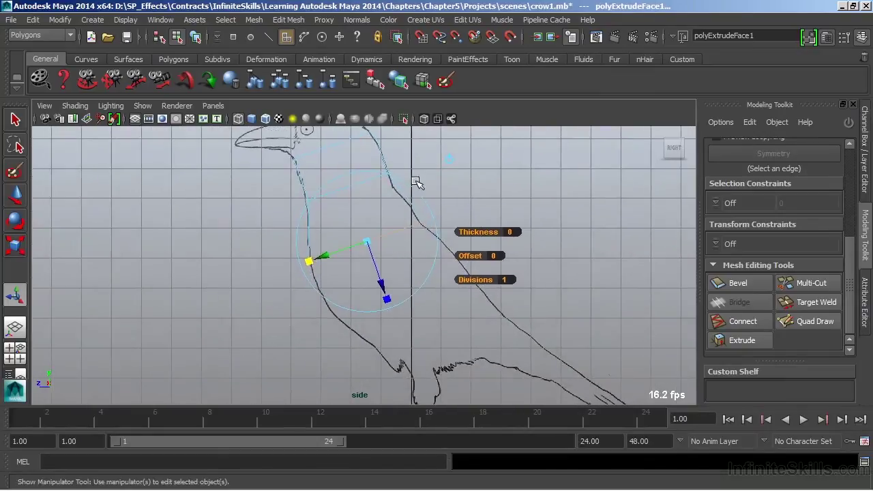
Rotate the extruded face to follow the body's slant and shift it into line with the crow outline.
left_click(412, 184)
left_click_drag(425, 260, 423, 247)
left_click_drag(334, 264, 329, 265)
Extrude the bottom face a second time in the perspective view, pulling it down and back along the body.
key("space")
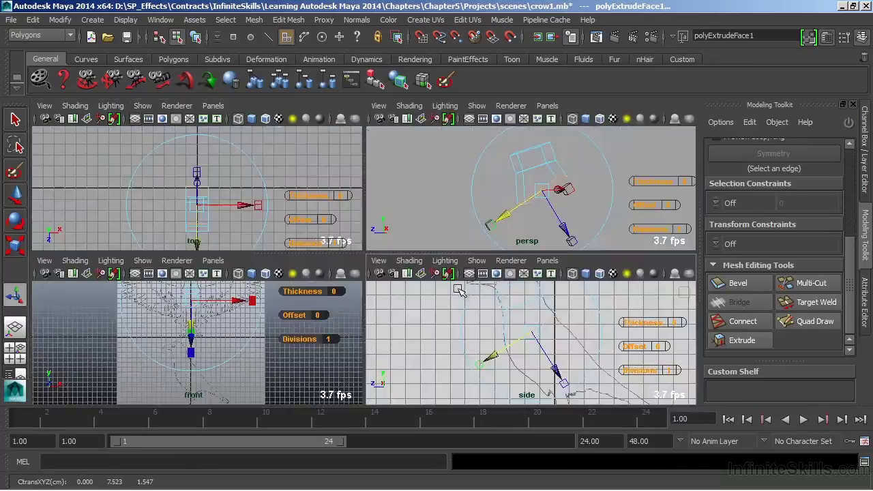
key("space")
left_click_drag(524, 198, 359, 288, "alt")
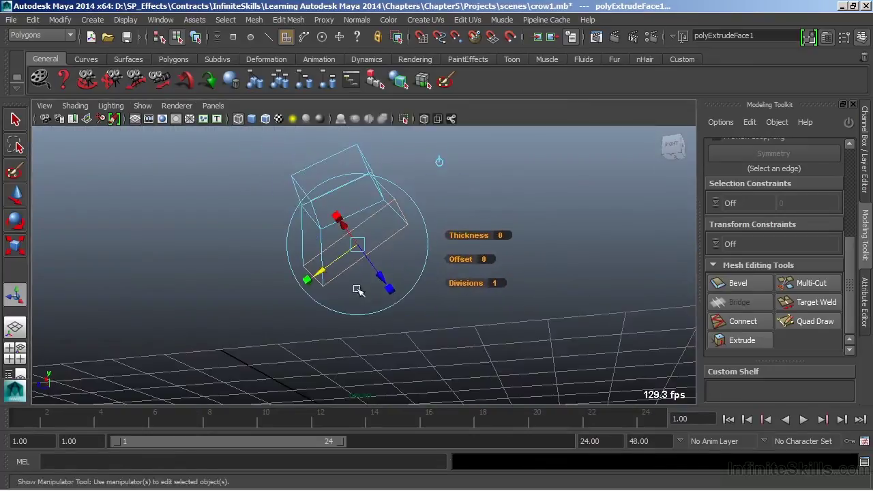
left_click(287, 20)
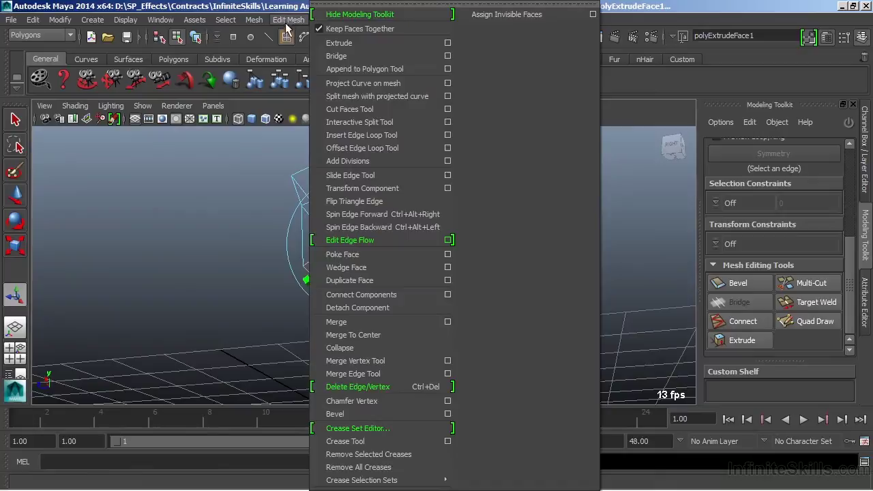
left_click(339, 43)
left_click_drag(273, 160, 406, 244, "alt")
left_click_drag(310, 270, 345, 300, "alt")
right_click_drag(345, 300, 434, 307, "alt")
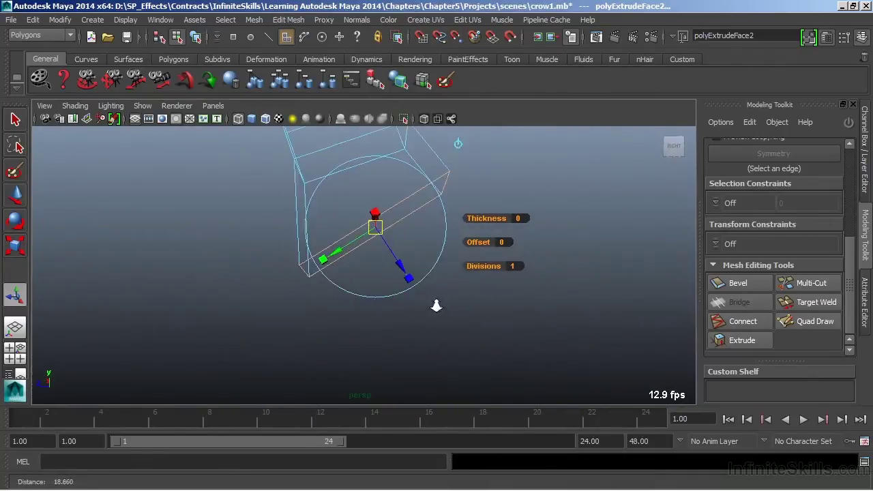
middle_click_drag(442, 290, 444, 305, "alt")
right_click_drag(445, 304, 421, 302, "alt")
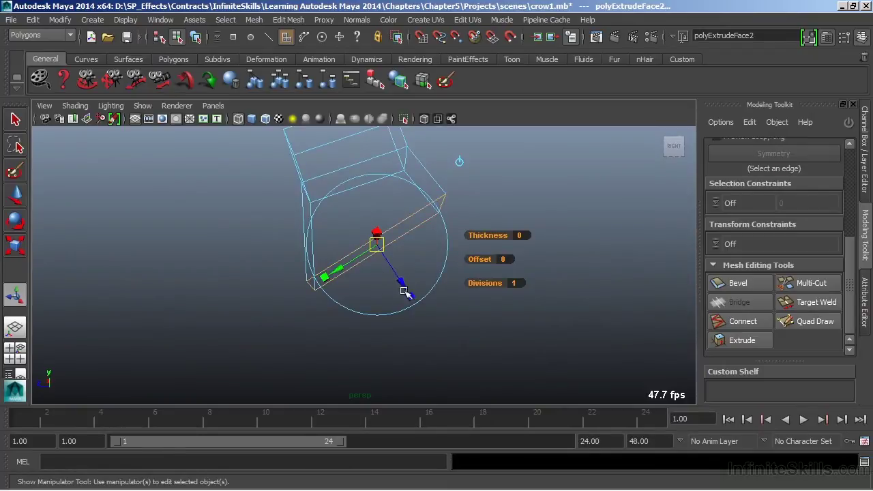
left_click_drag(397, 284, 450, 359)
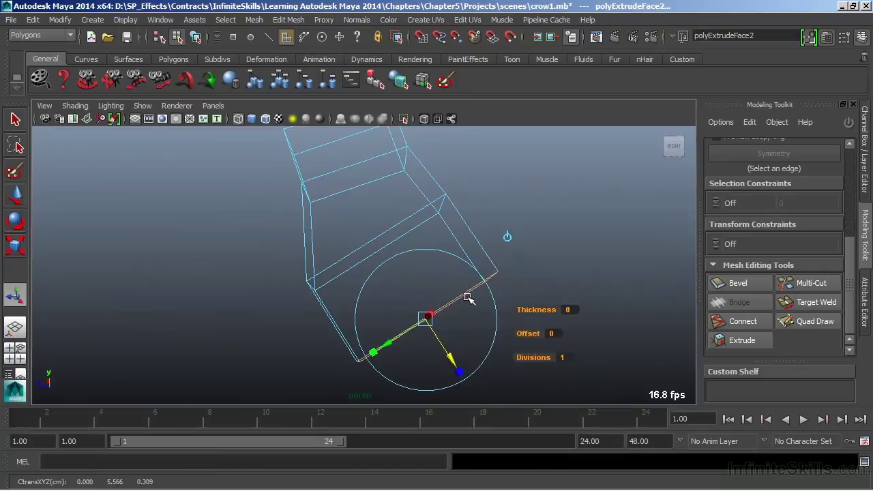
Try scaling and moving the second extruded face with its manipulator handles, undoing each change.
left_click_drag(468, 296, 415, 250, "alt")
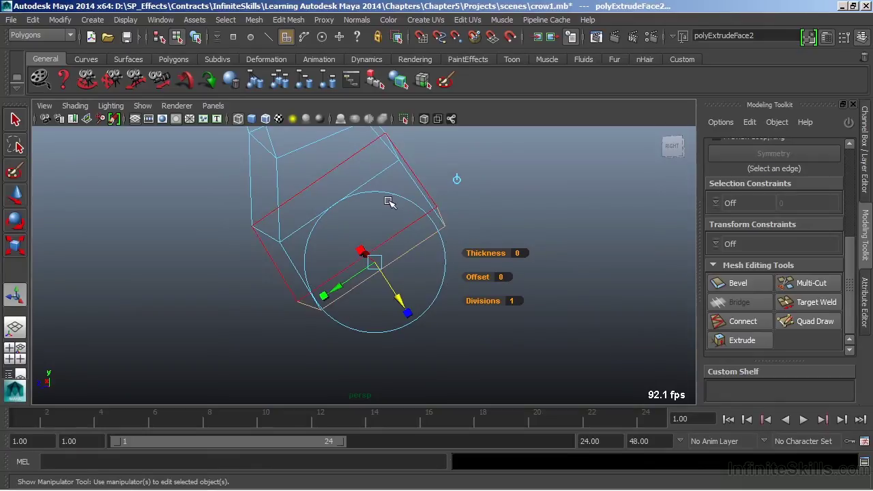
left_click(358, 250)
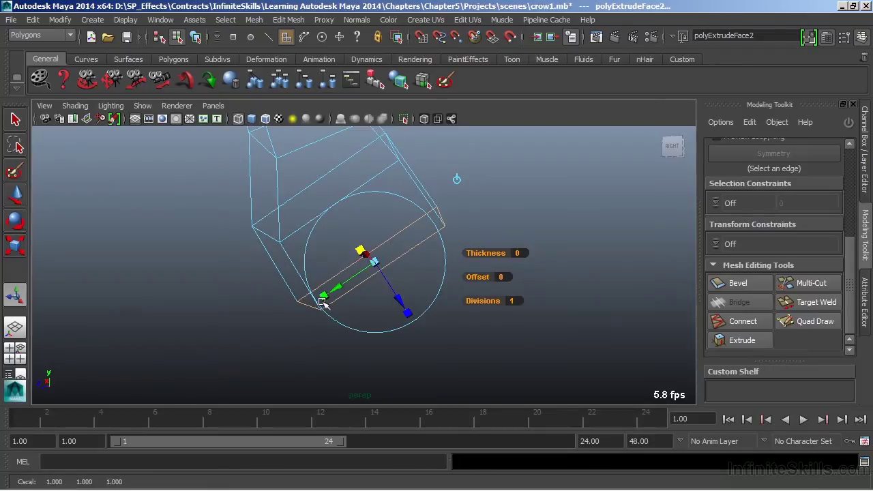
left_click(322, 298)
left_click(408, 312)
left_click_drag(372, 263, 393, 278)
left_click_drag(408, 315, 395, 295)
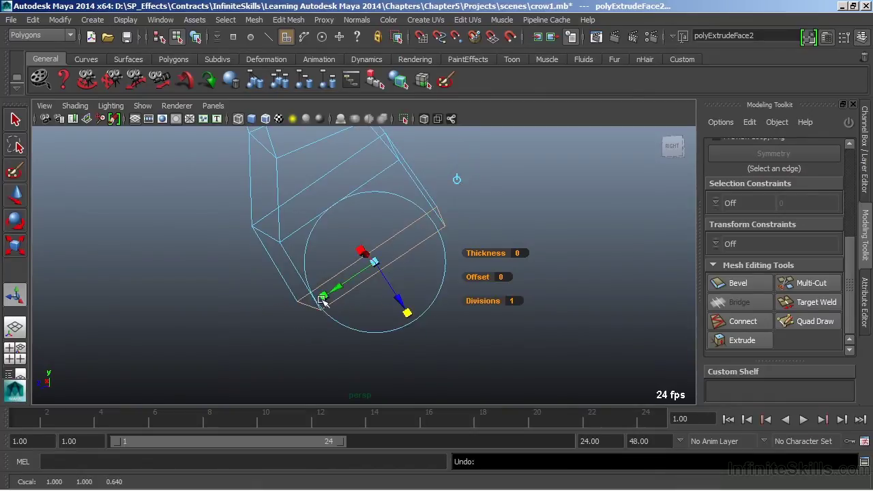
left_click_drag(324, 301, 350, 302)
Try rotating the second extruded face about its own axis, and undo the rotation.
left_click(361, 330)
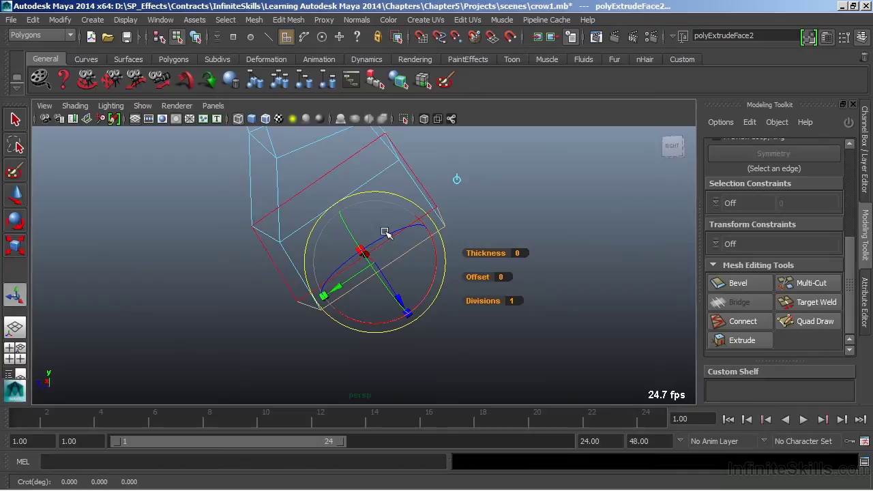
mouse_move(385, 282)
left_mouse_down()
mouse_move(371, 269)
mouse_move(386, 301)
mouse_move(362, 279)
mouse_move(374, 284)
left_mouse_up()
key("ctrl+z")
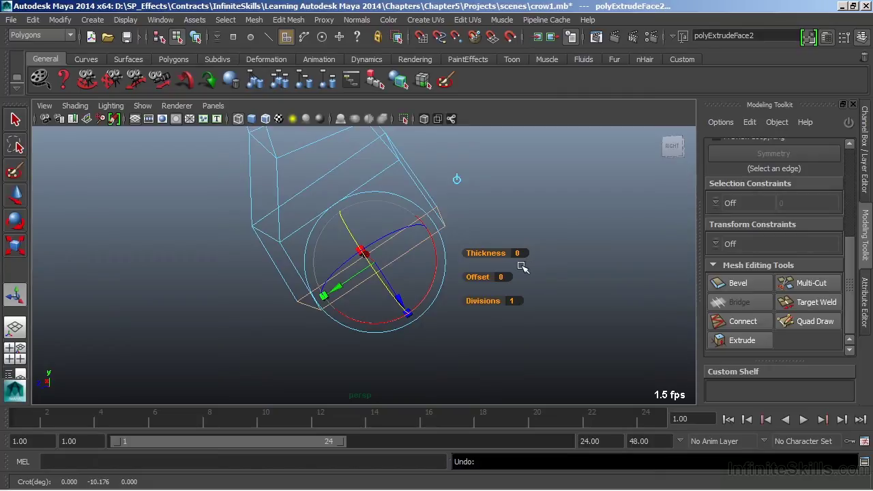
Switch the perspective view to shaded display and frame the extruded body section.
left_click_drag(464, 325, 473, 325, "alt")
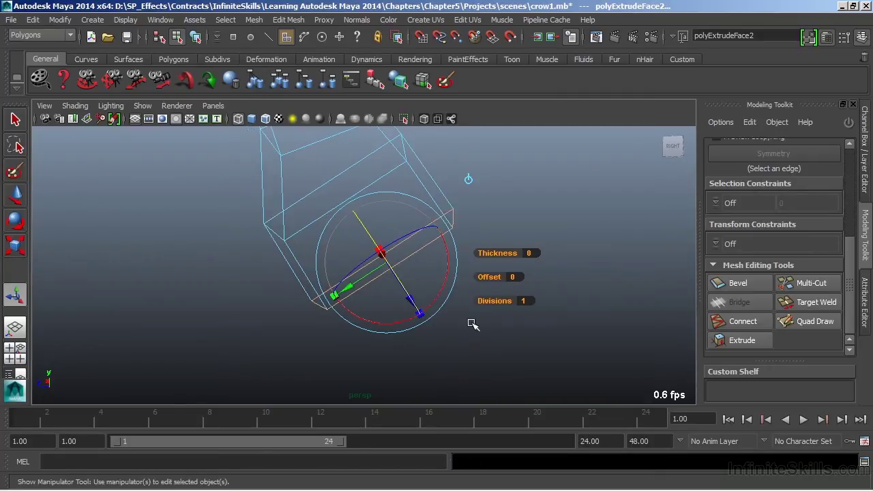
key("5")
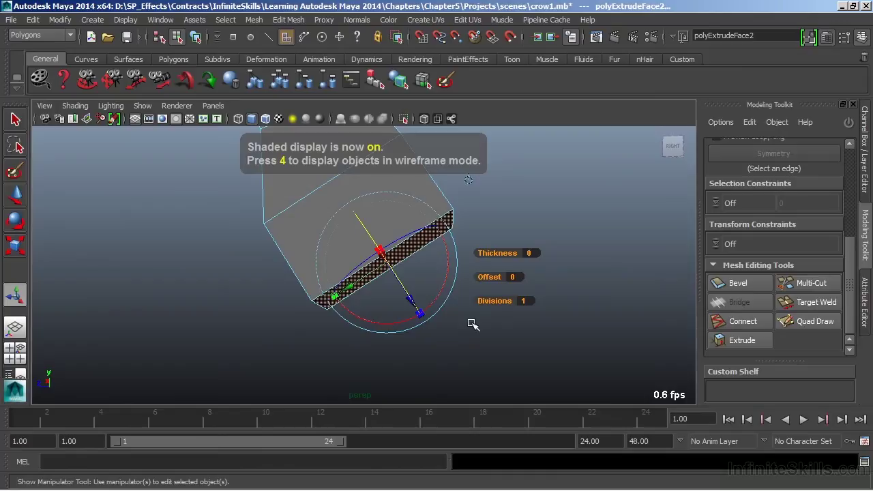
middle_click_drag(472, 326, 459, 344, "alt")
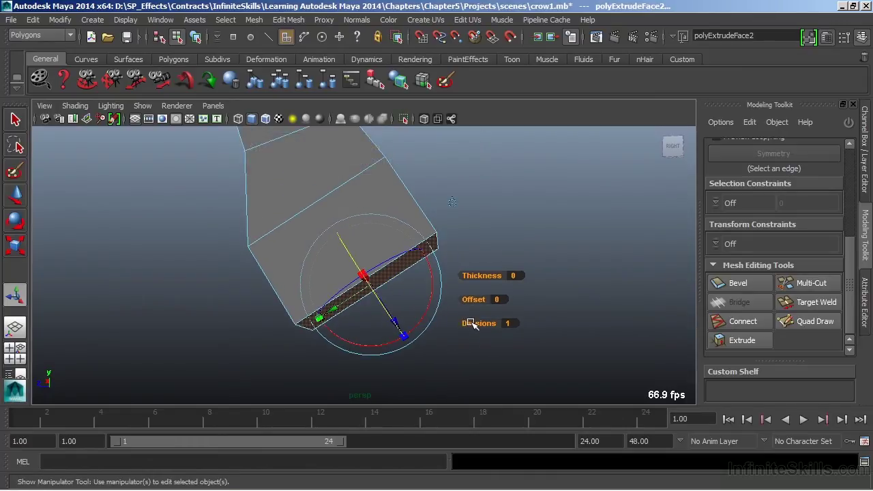
Try 5 and 12 divisions on the second extrusion, and return the divisions to 1.
left_click_drag(473, 323, 501, 338)
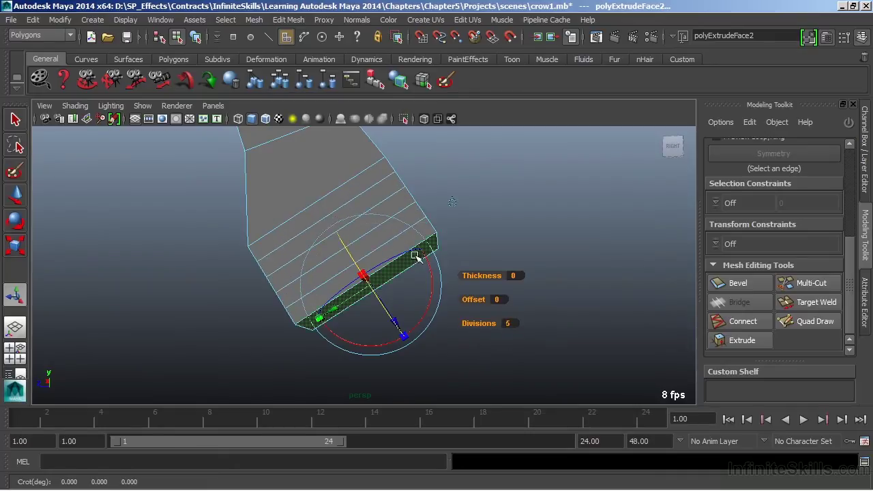
key("ctrl+z")
left_click(510, 323)
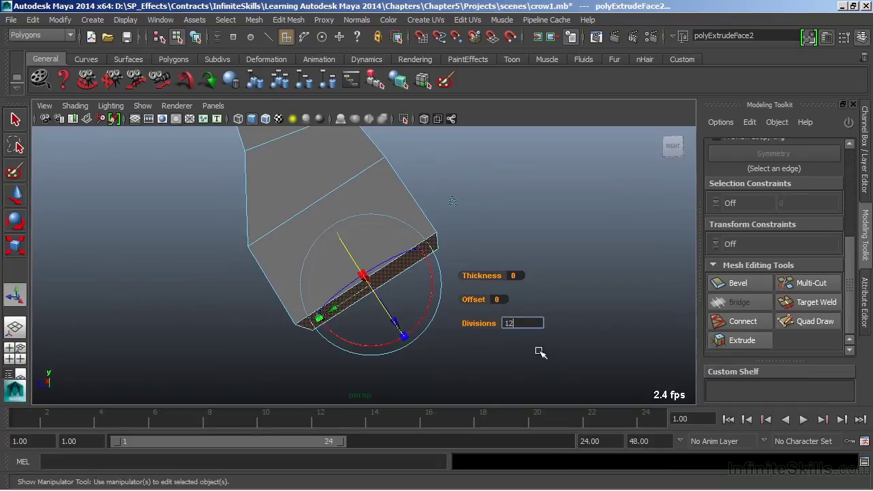
type("12")
key("Return")
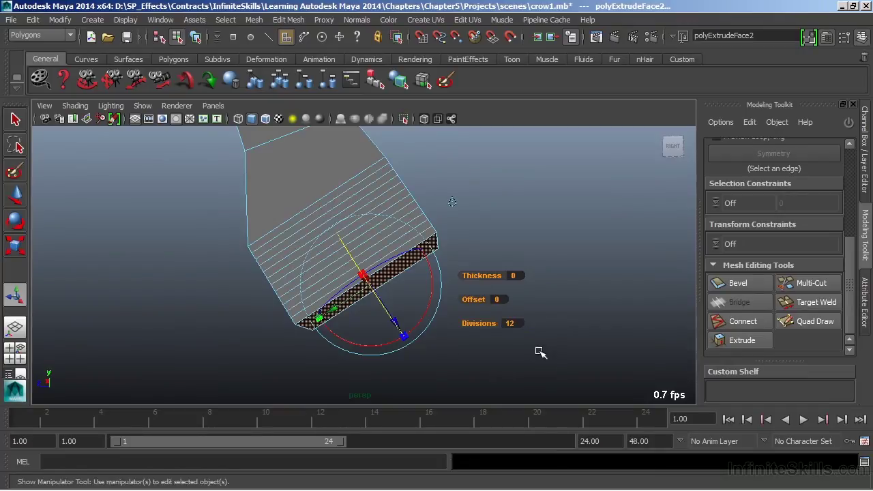
left_click(517, 323)
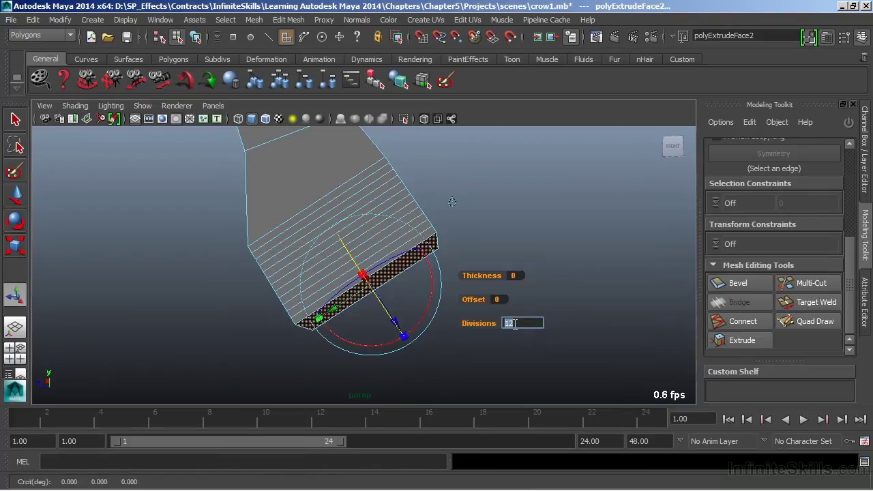
key("Return")
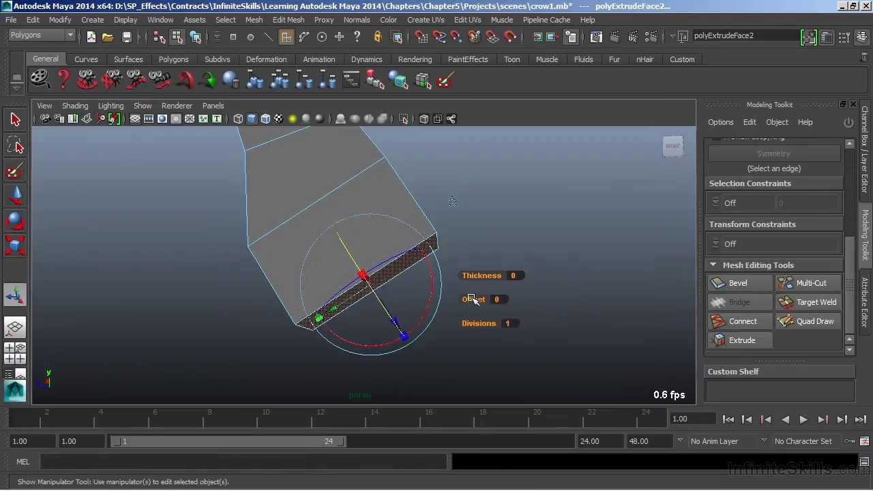
Try changing the second extrusion's offset, and undo the change.
mouse_move(476, 304)
left_mouse_down()
mouse_move(460, 300)
mouse_move(466, 302)
left_mouse_up()
key("ctrl+z")
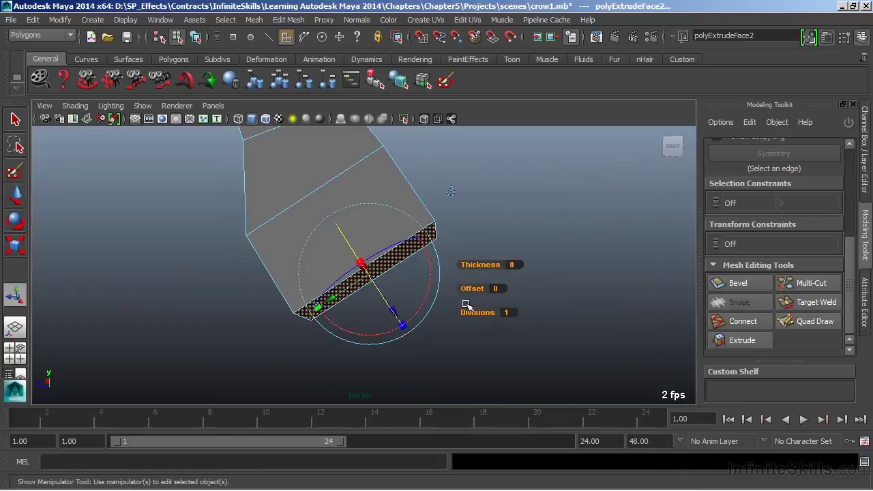
In the side view, rotate the second extrusion's end face about 16.5 degrees and move it onto the crow's chest and back outline.
key("space")
key("space")
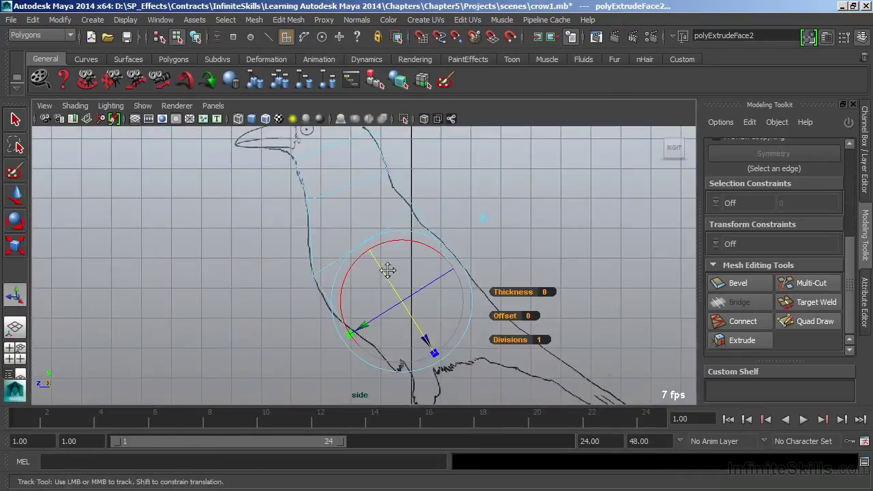
middle_click_drag(390, 269, 418, 292, "alt")
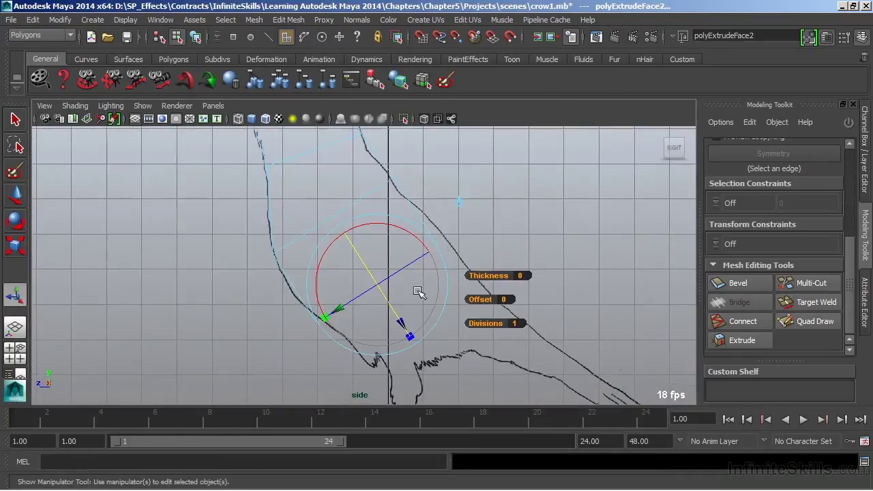
left_click_drag(400, 224, 387, 239)
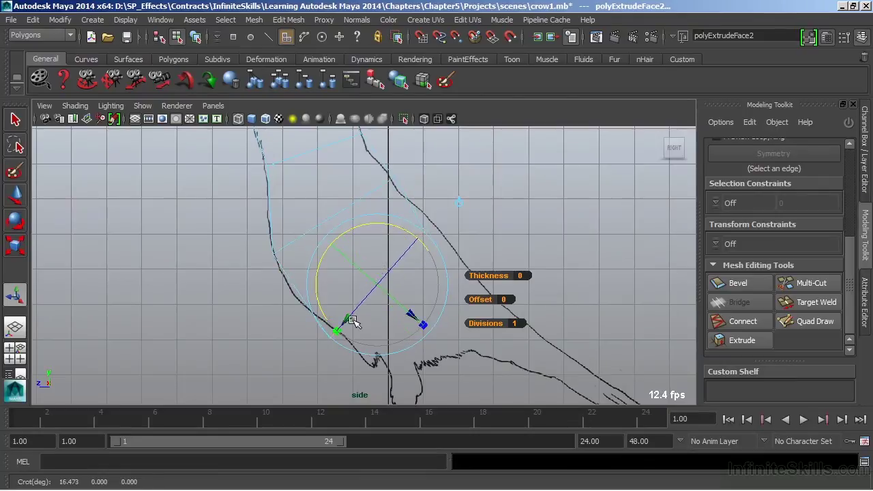
mouse_move(350, 321)
left_mouse_down()
mouse_move(357, 306)
mouse_move(360, 314)
left_mouse_up()
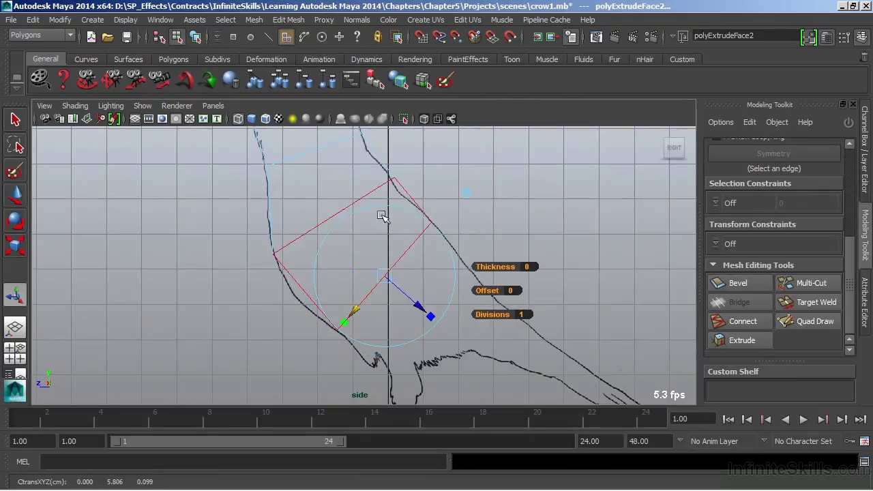
Extrude the body's end face a third time past the legs and rotate it about 24.6 degrees.
middle_click_drag(483, 287, 458, 270, "alt")
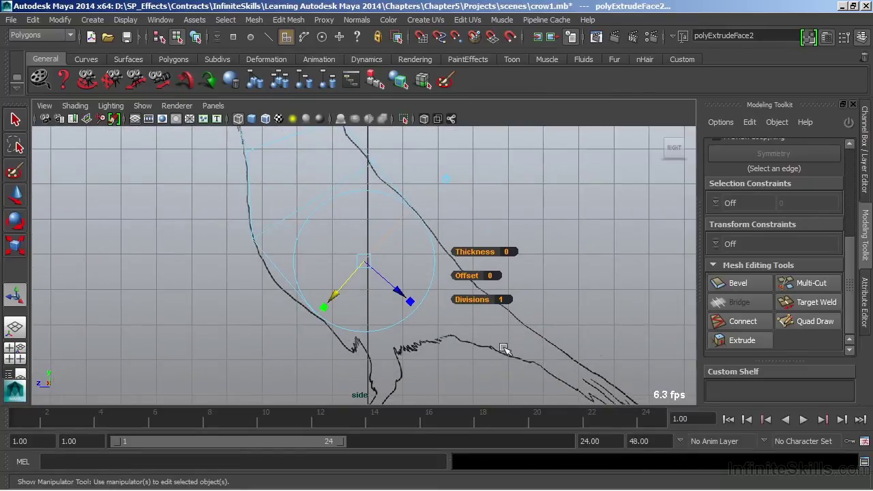
middle_click_drag(558, 332, 551, 278, "alt")
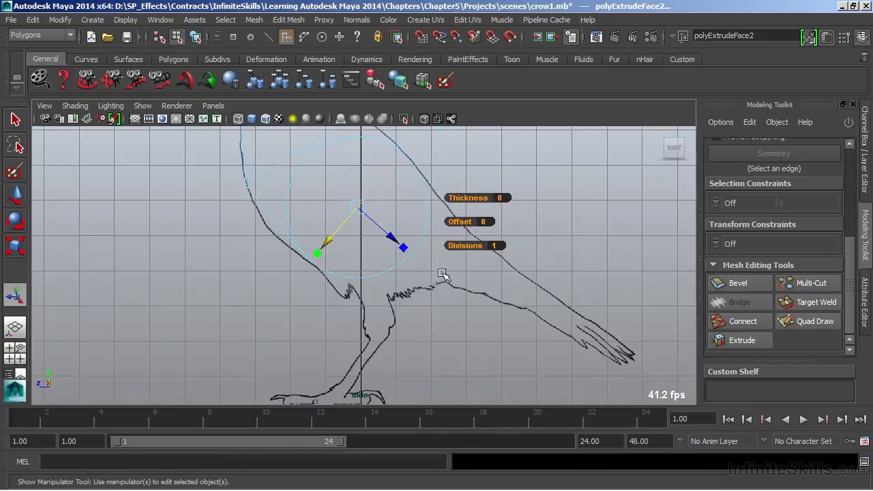
middle_click_drag(428, 296, 434, 312, "alt")
left_click_drag(397, 253, 400, 268)
left_click_drag(373, 232, 414, 267)
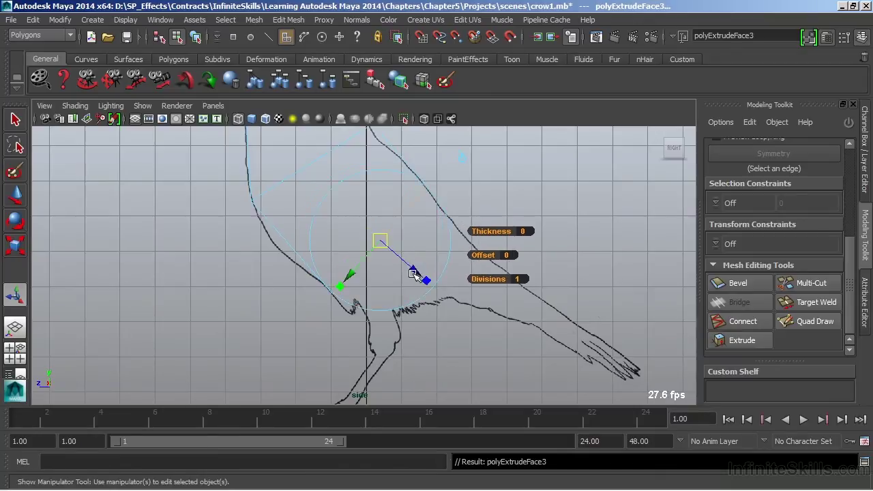
left_click_drag(413, 273, 474, 316)
left_click(492, 246)
left_click_drag(452, 230, 428, 232)
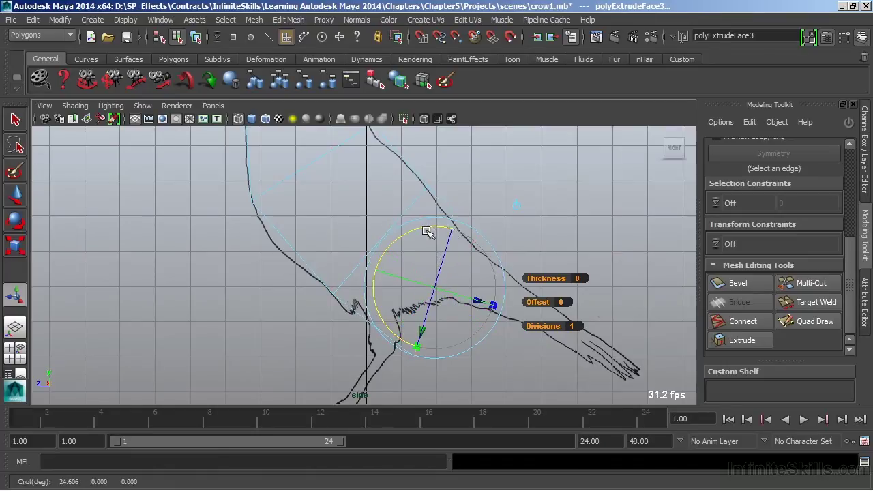
left_click(427, 327)
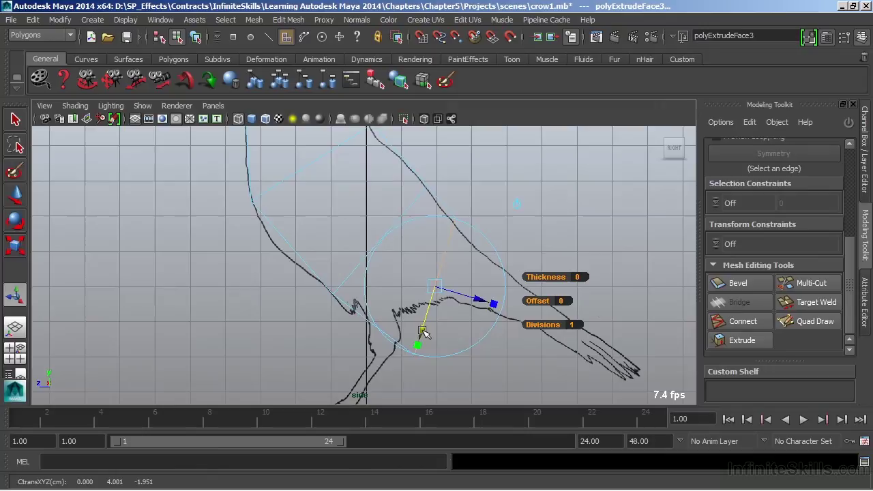
Scale the third extrusion's end face uniformly to about 0.53 and move it inside the body outline above the legs.
left_click_drag(423, 333, 438, 289)
left_click(505, 265)
left_click_drag(450, 249, 435, 246)
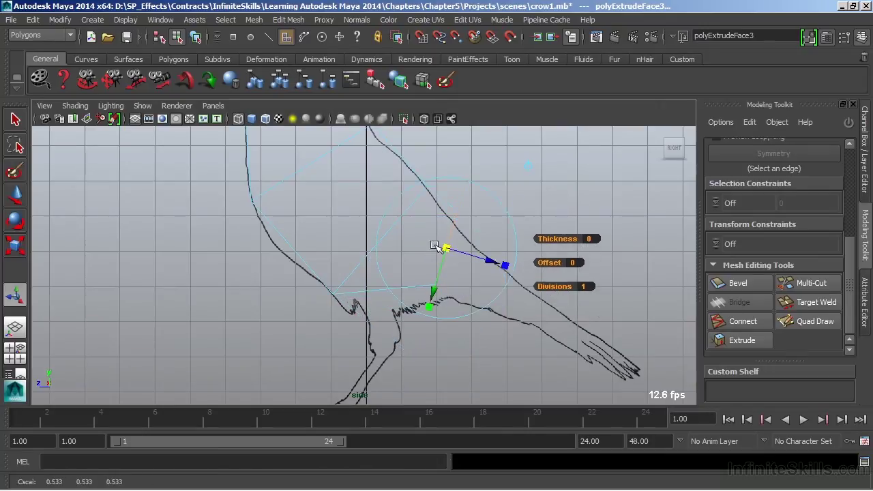
left_click(488, 264)
left_click_drag(447, 250, 428, 262)
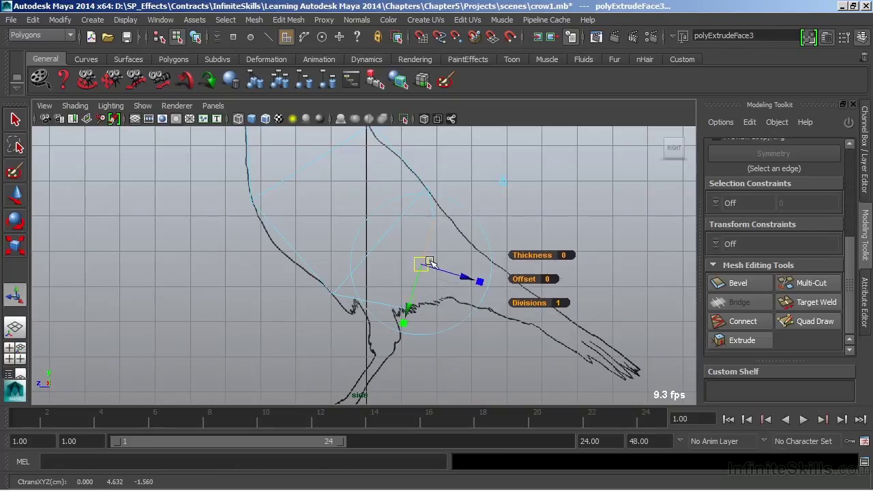
Fine-tune the rotation and position of the third extrusion's end face to fit the drawing between the back and the rear of the legs.
left_click_drag(480, 225, 453, 230)
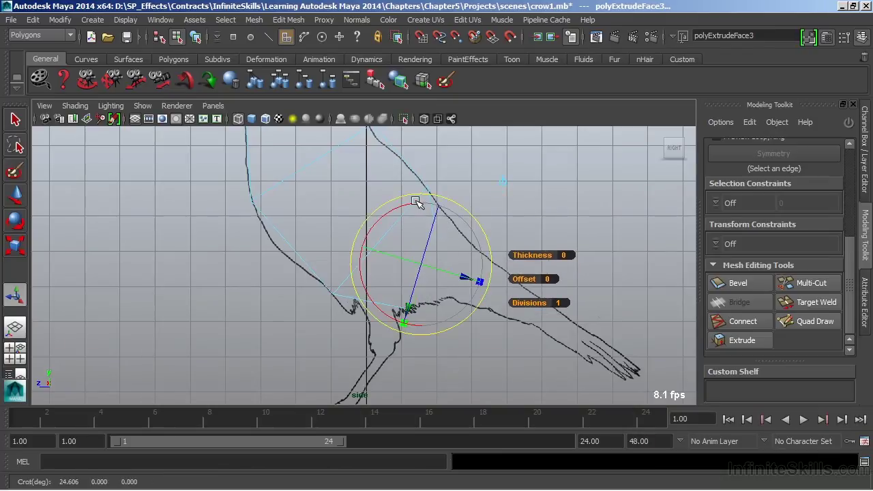
left_click_drag(415, 202, 429, 208)
left_click(461, 282)
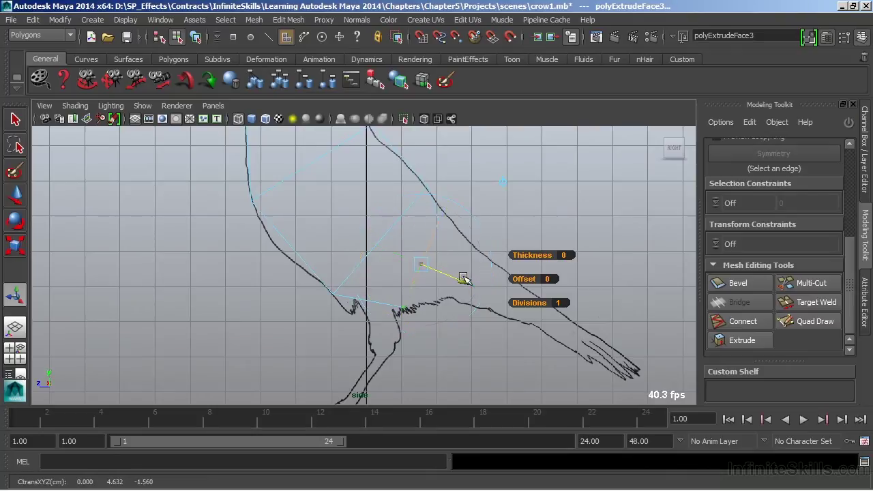
left_click_drag(476, 287, 427, 264)
left_click_drag(404, 307, 405, 305)
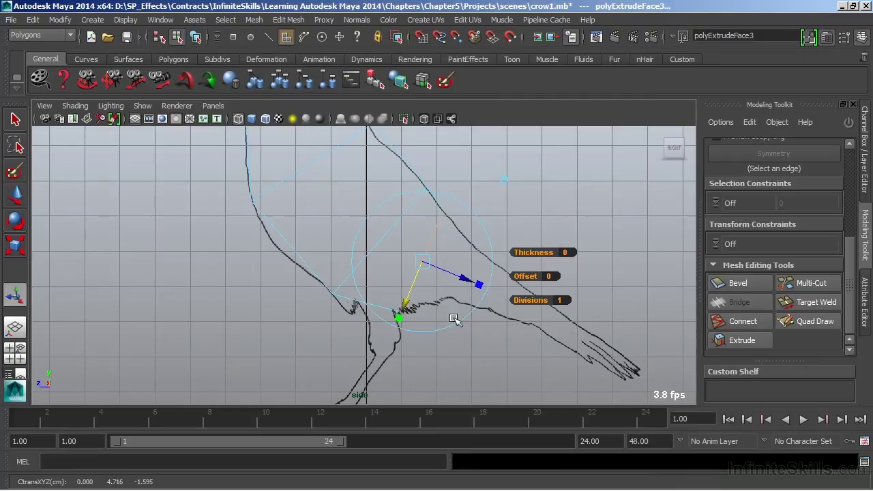
Extrude the end face a fourth time out to the tail tip, and move and shrink it to fit the tail outline.
middle_click_drag(456, 321, 433, 321, "alt")
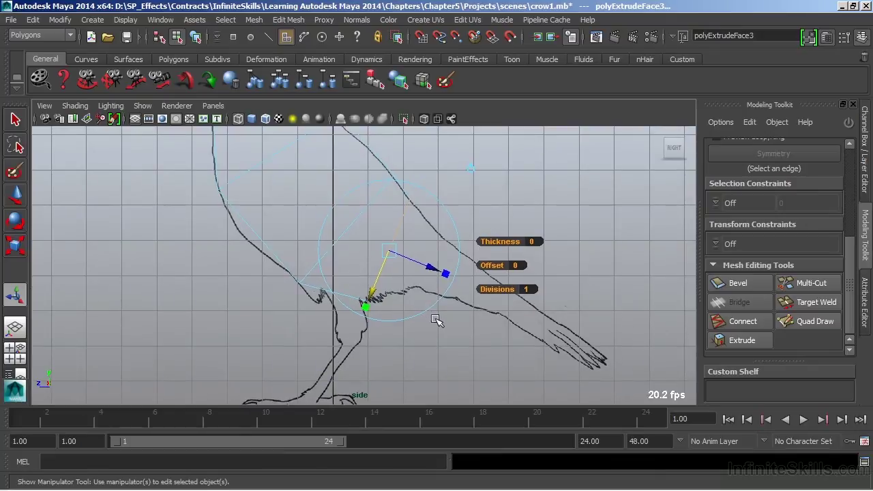
key("ctrl+e")
left_click_drag(437, 270, 619, 367)
middle_click_drag(452, 249, 414, 211, "alt")
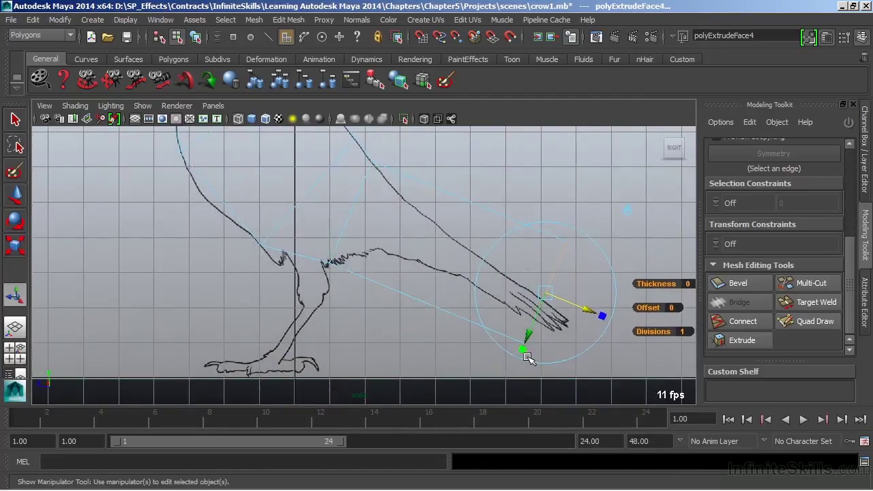
mouse_move(527, 358)
left_mouse_down()
mouse_move(531, 325)
mouse_move(519, 346)
left_mouse_up()
left_click(598, 328)
mouse_move(542, 305)
left_mouse_down()
mouse_move(519, 307)
mouse_move(551, 315)
left_mouse_up()
left_click(582, 318)
Extrude the open-end face at the top of the neck up to the crown of the crow's head.
right_click_drag(415, 248, 301, 232, "alt")
middle_click_drag(301, 232, 376, 299, "alt")
right_click_drag(325, 244, 398, 177, "alt")
middle_click_drag(398, 177, 401, 197, "alt")
middle_click_drag(294, 175, 331, 217, "alt")
right_click_drag(380, 180, 369, 215)
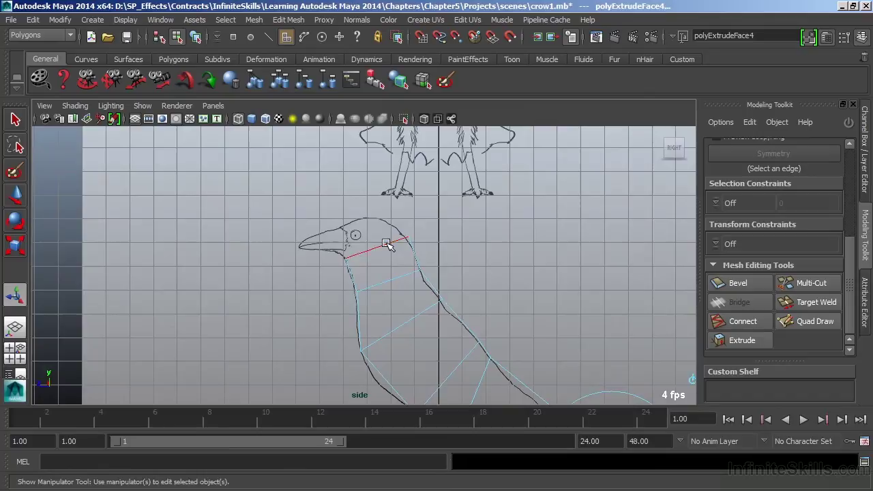
left_click(388, 244)
key("space")
left_click_drag(541, 156, 582, 157, "alt")
key("space")
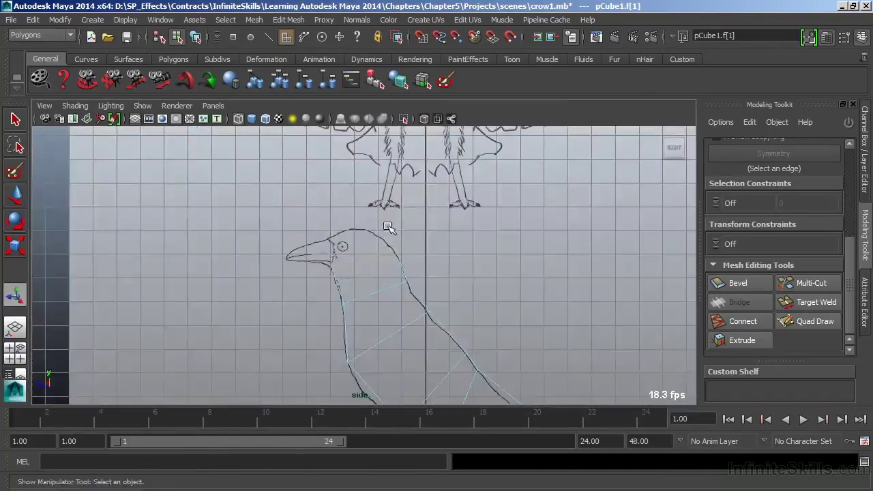
middle_click_drag(388, 228, 408, 270, "alt")
left_click(287, 21)
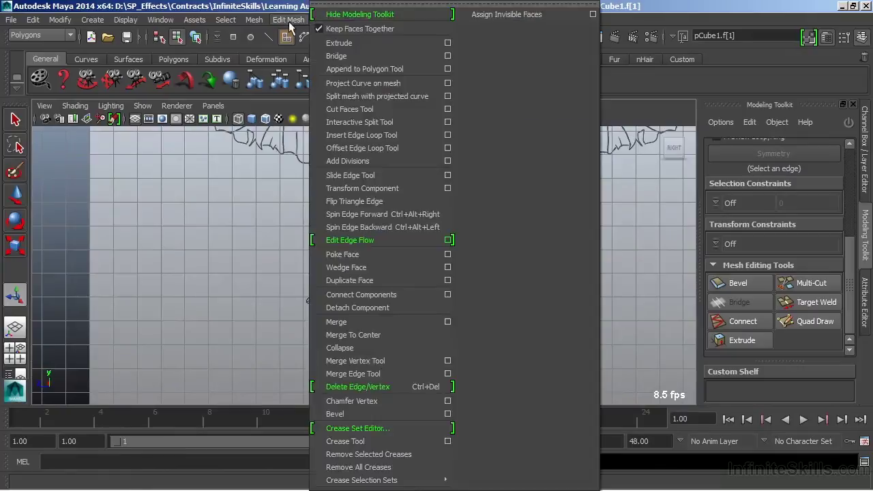
left_click(337, 44)
middle_click_drag(332, 232, 337, 238, "alt")
right_click_drag(337, 238, 479, 394, "alt")
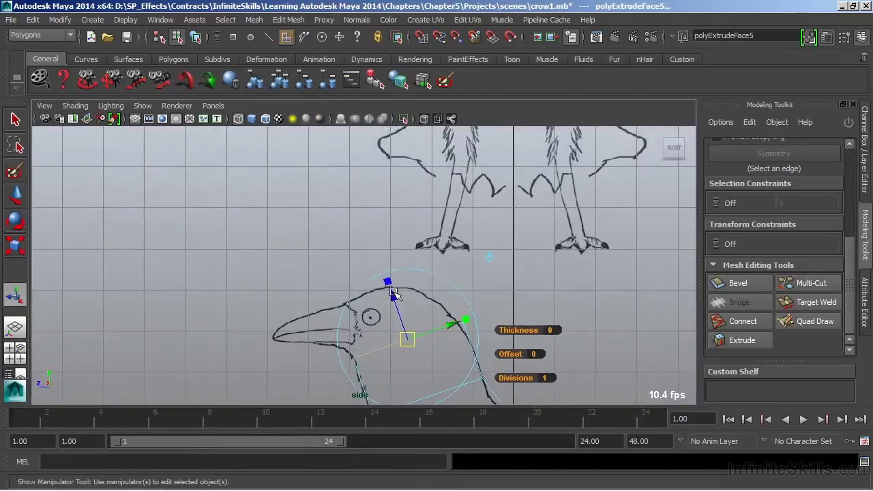
left_click_drag(395, 297, 364, 247)
Rotate the head extrusion's end face level, scale it down and move it to match the crown of the head.
left_click(438, 240)
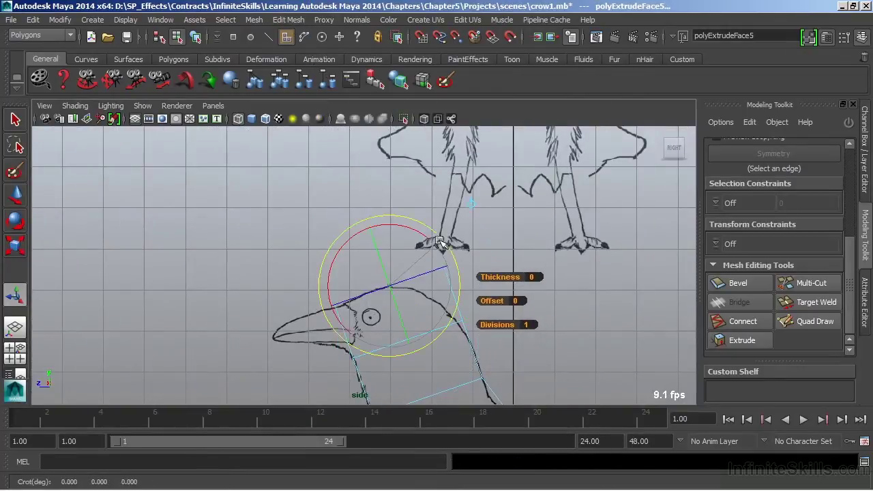
left_click_drag(401, 226, 394, 251)
left_click(451, 295)
left_click_drag(391, 296, 368, 299)
middle_click_drag(400, 311, 390, 260, "alt")
right_click_drag(327, 260, 459, 276, "alt")
left_click_drag(384, 191, 384, 184)
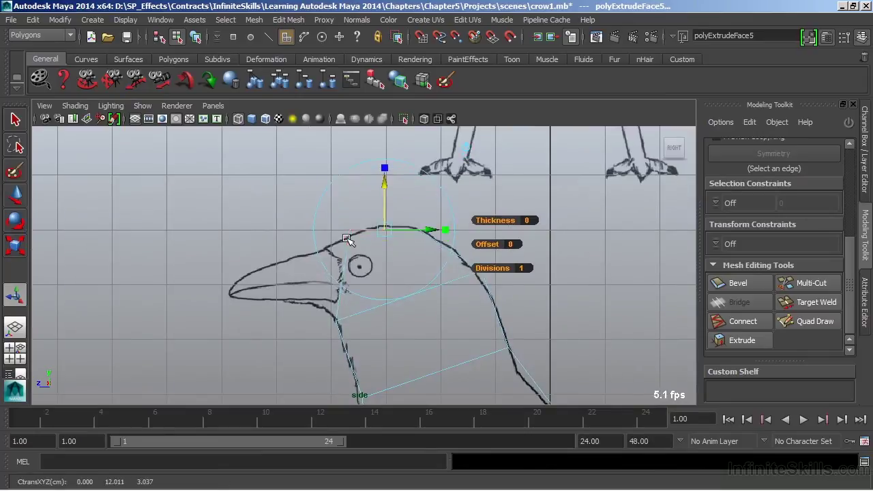
Extrude the front face of the head where the beak begins.
left_click(344, 277)
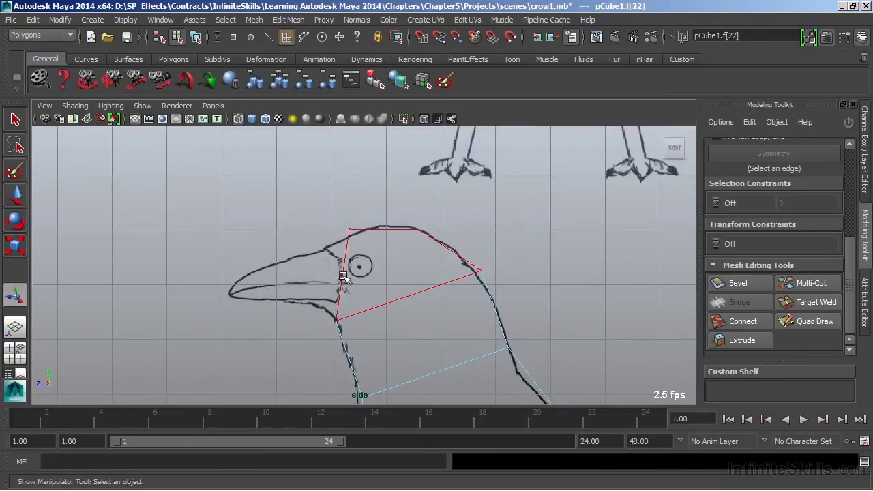
left_click(339, 270)
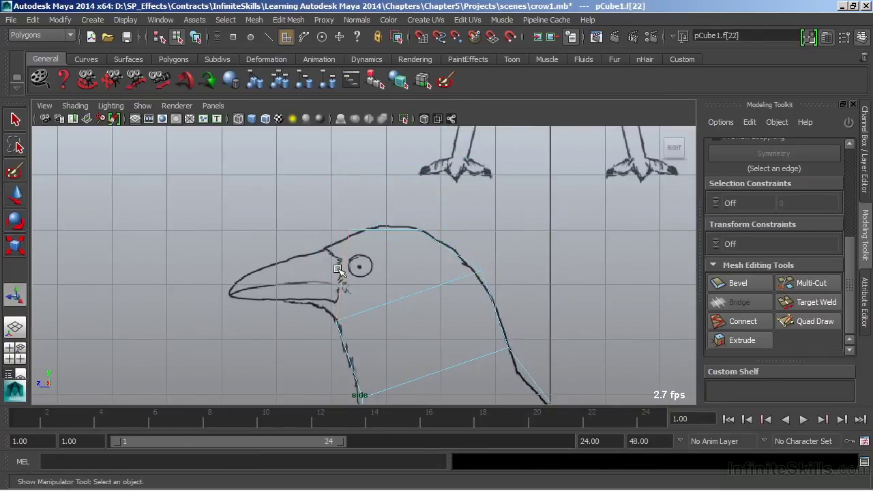
left_click(290, 19)
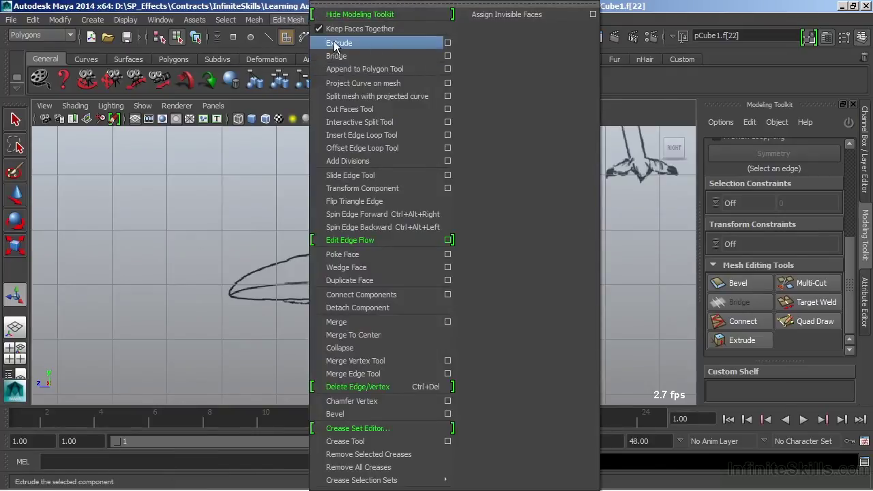
left_click(335, 44)
scroll(447, 221, "up", 2)
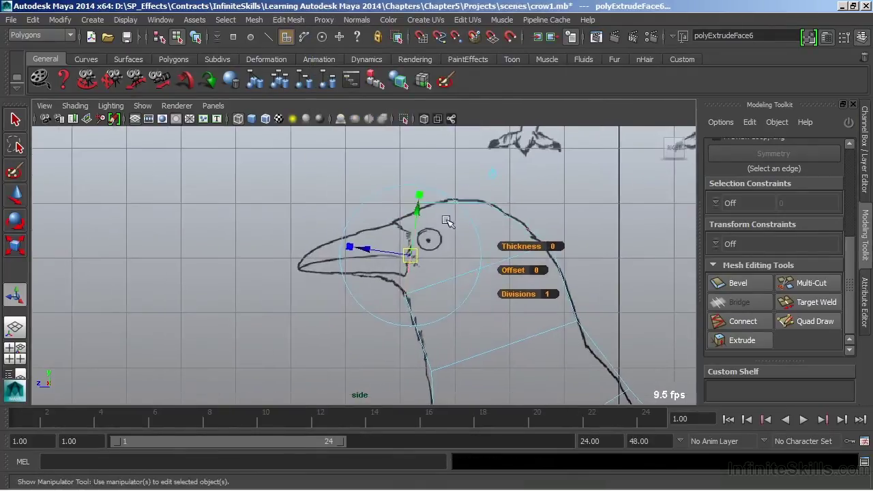
Try pulling the beak face out along its local axis, and undo the move.
left_click_drag(372, 253, 233, 243)
middle_click_drag(366, 246, 354, 266, "alt")
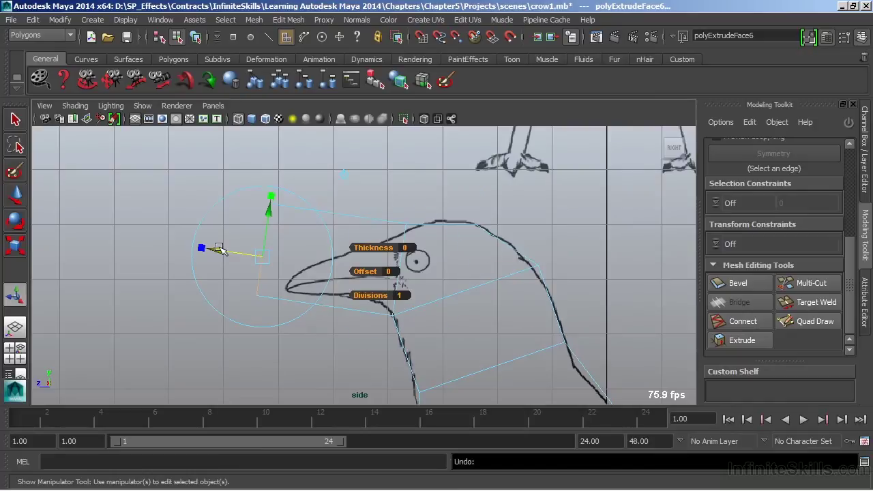
key("ctrl+z")
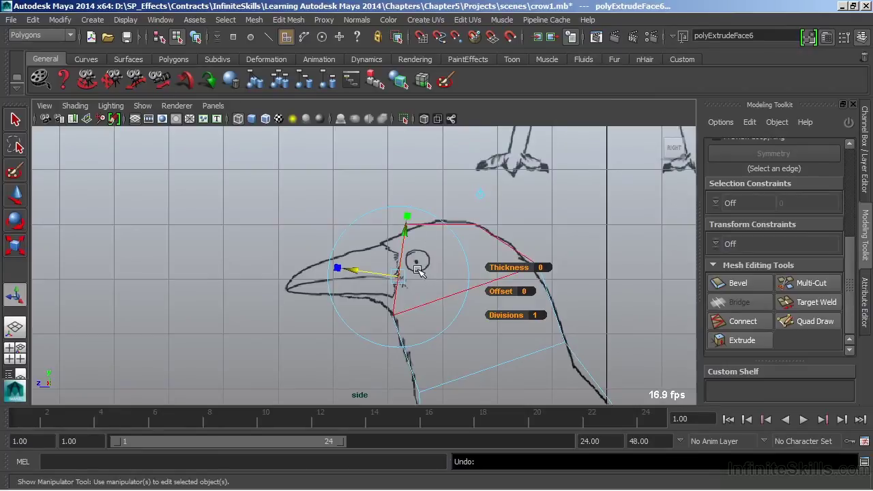
Switch the extrusion manipulator to world axes, pull the beak face out to the beak's tip and shrink it to fit.
left_click(482, 195)
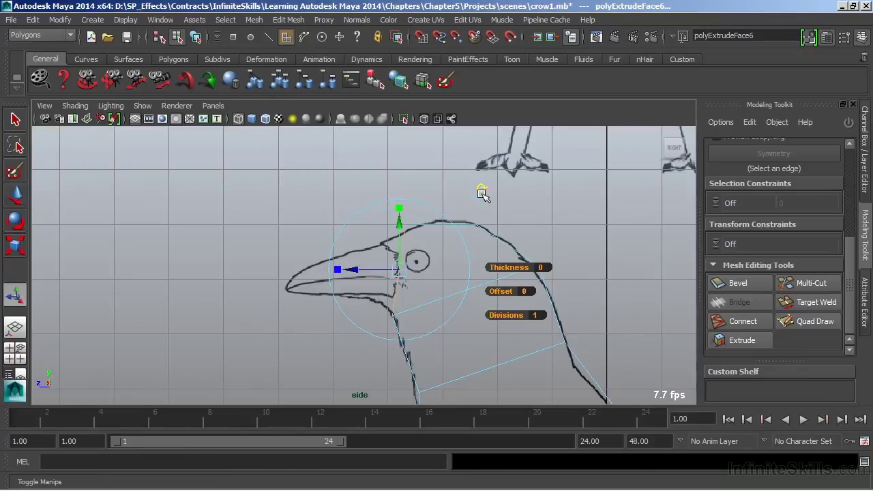
left_click_drag(351, 273, 256, 276)
left_click(292, 208)
left_click_drag(291, 223, 291, 236)
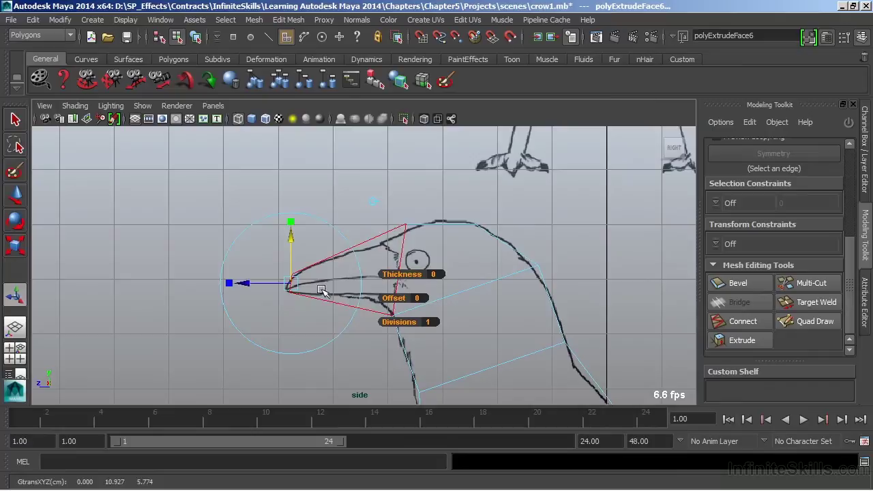
Return to object mode and inspect the extruded crow body from below in the perspective view.
middle_click_drag(527, 223, 476, 167, "alt")
right_click_drag(449, 228, 499, 161)
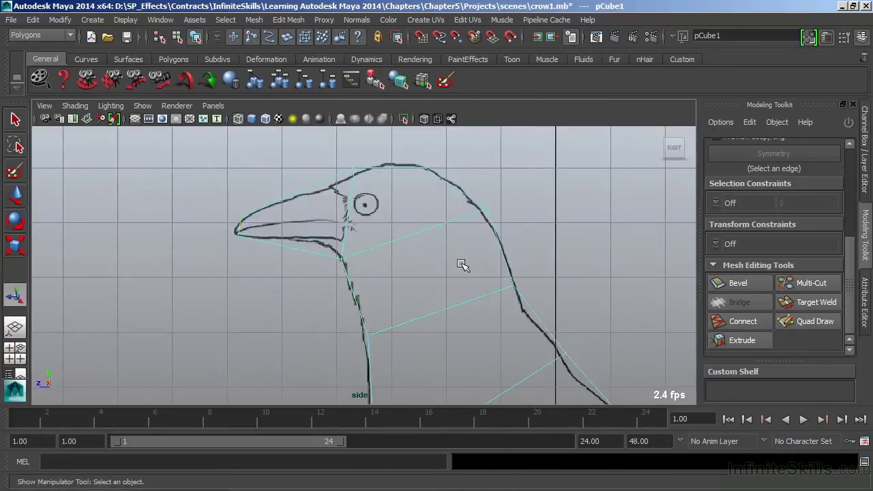
key("space")
key("space")
left_click_drag(511, 183, 479, 266, "alt")
right_click_drag(480, 267, 444, 292, "alt")
left_click_drag(444, 292, 365, 295, "alt")
Switch the crow body to face mode and select the underside face where the leg begins.
right_click_drag(380, 282, 382, 209)
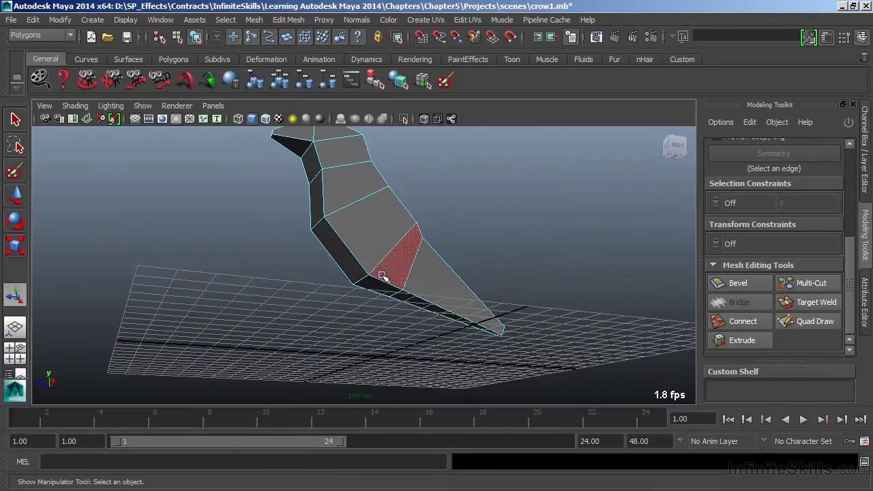
left_click(384, 286)
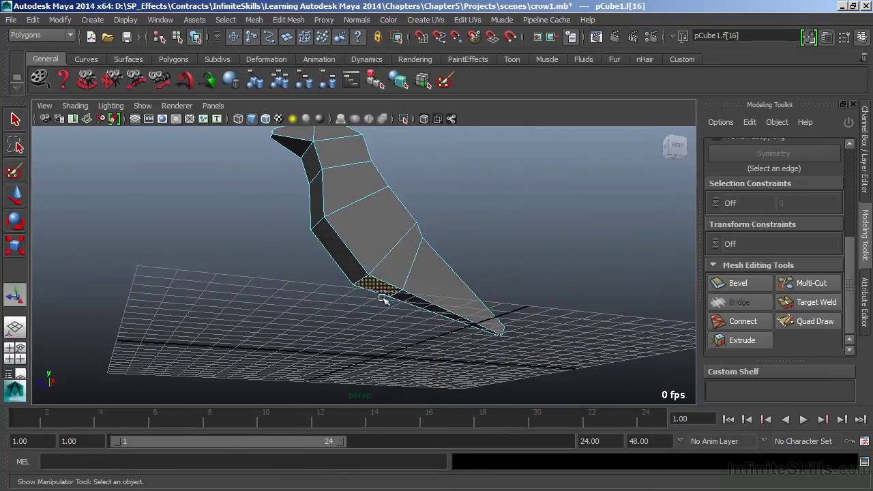
key("f")
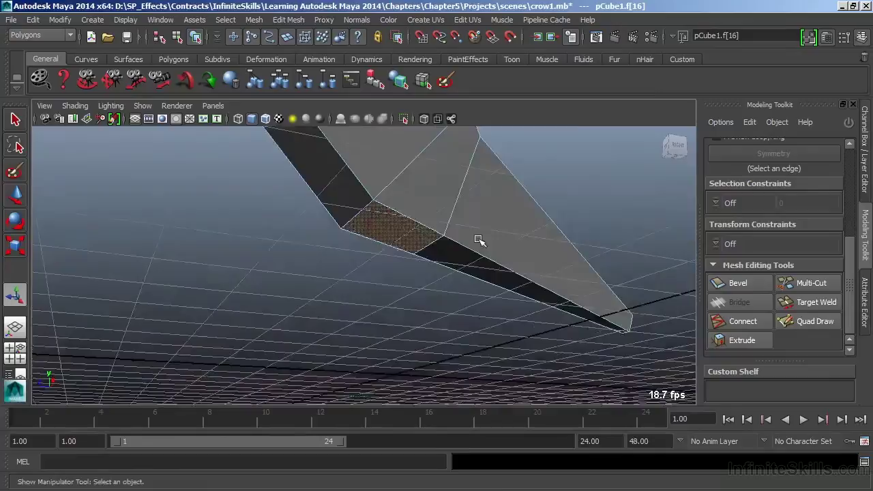
left_click_drag(477, 242, 460, 250, "alt")
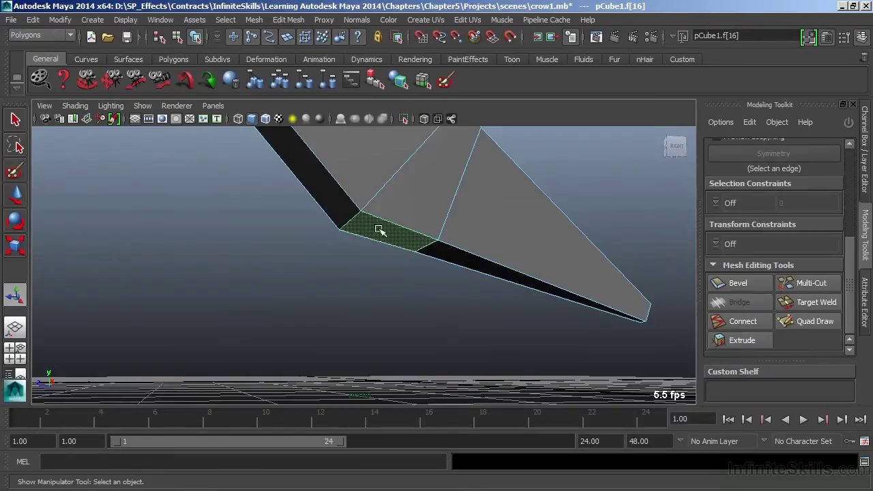
left_click_drag(405, 281, 389, 287, "alt")
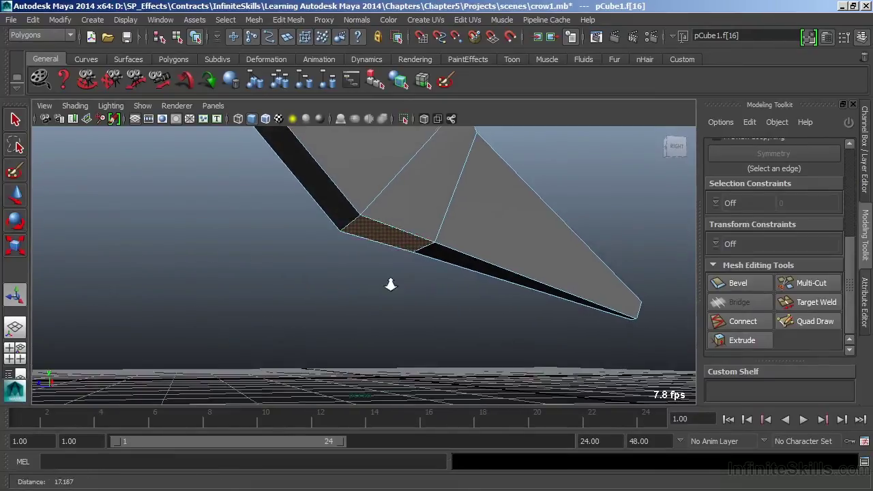
Activate the Modeling Toolkit, bring up its mesh editing tools, and hide the perspective view's grid.
left_click(865, 164)
left_click(865, 236)
left_click_drag(437, 207, 447, 263, "alt")
left_click_drag(850, 265, 851, 151)
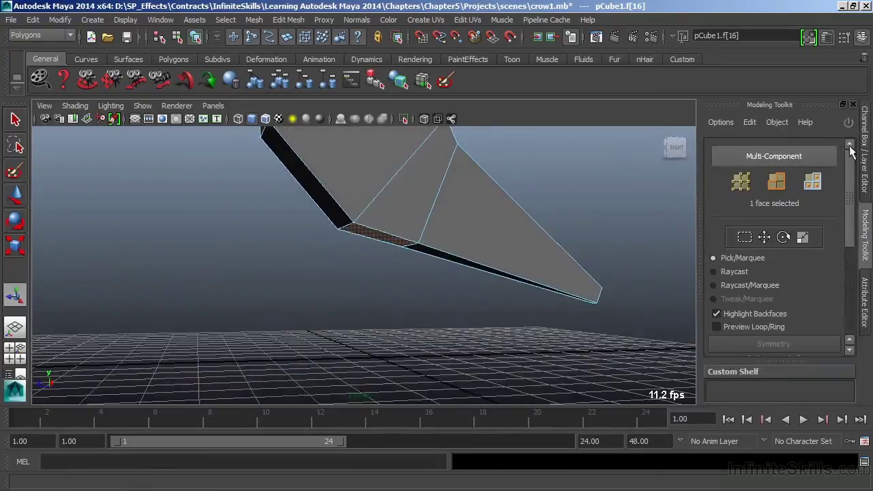
left_click(865, 240)
left_click(866, 252)
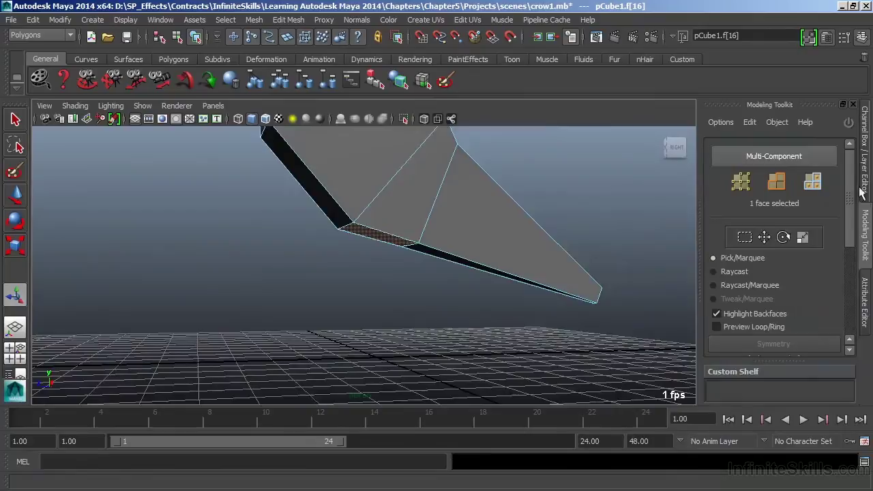
left_click(848, 124)
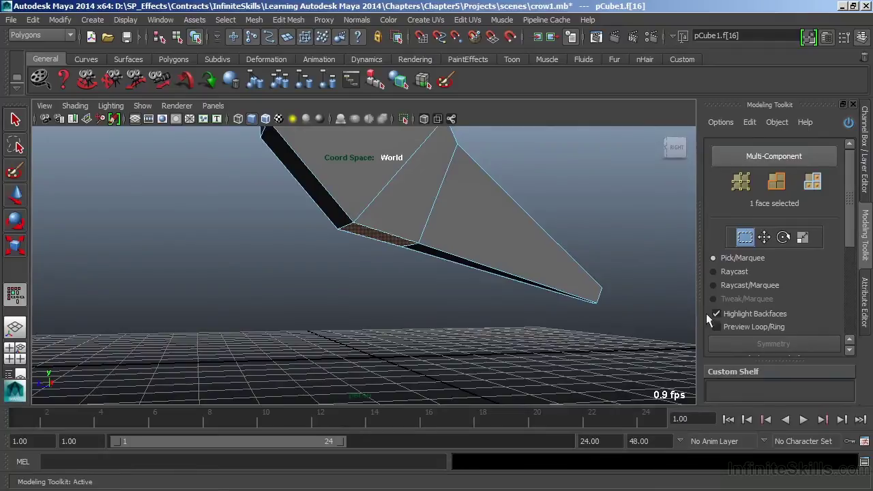
left_click_drag(848, 208, 850, 300)
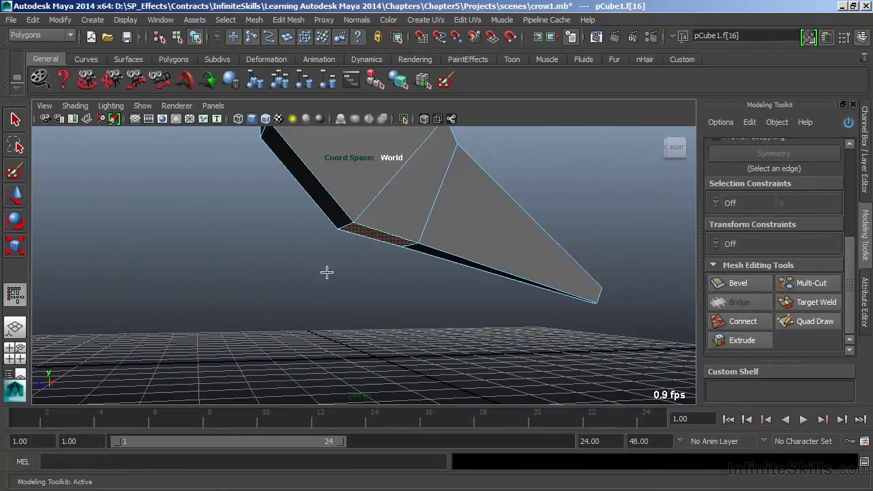
left_click_drag(327, 272, 327, 259, "alt")
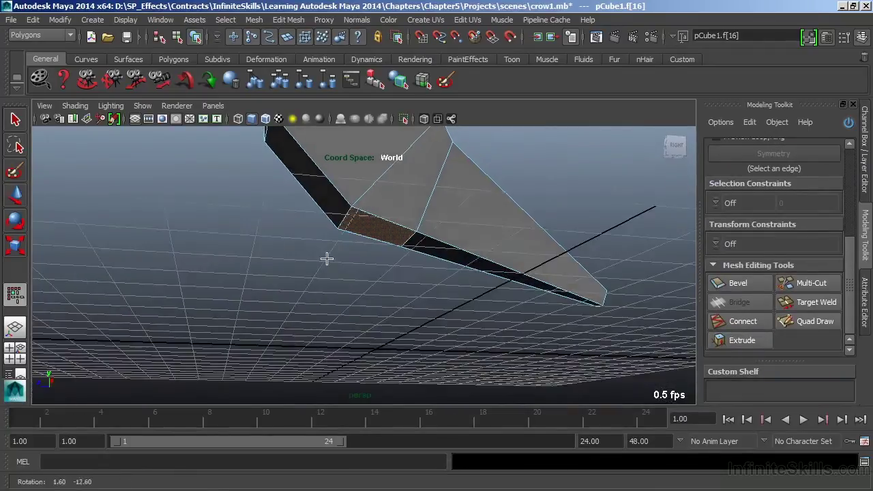
left_click(134, 118)
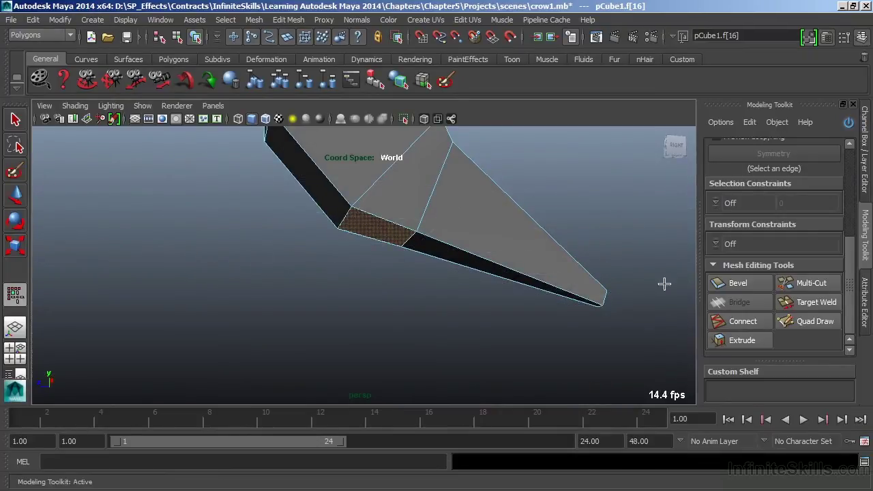
Extrude the selected underside face with the Modeling Toolkit by about 0.35 along local Z.
left_click(750, 339)
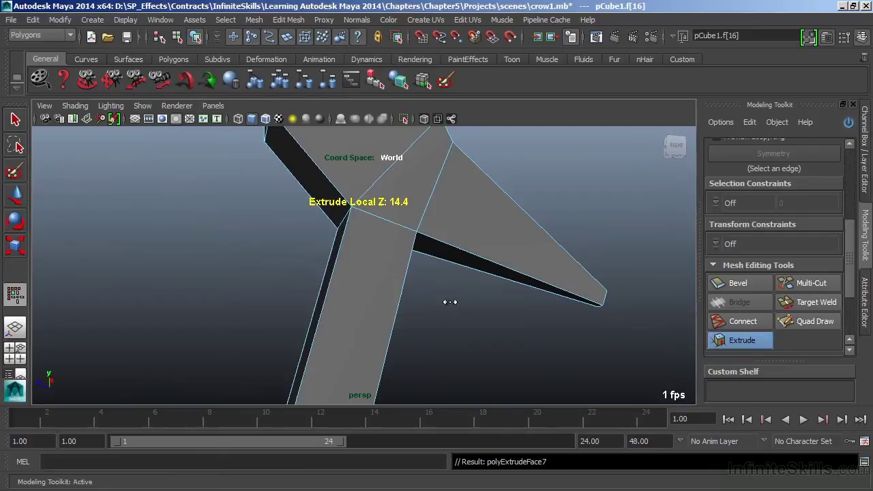
right_click_drag(503, 282, 286, 253, "alt")
left_click_drag(851, 258, 852, 312)
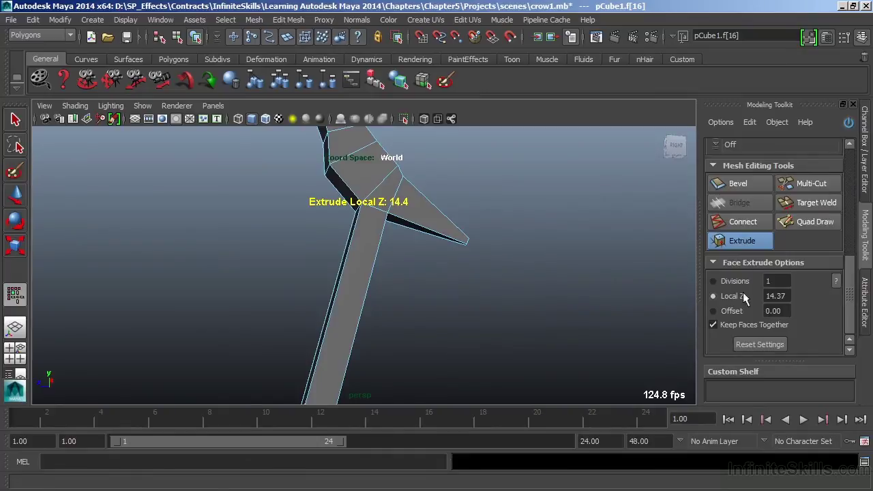
left_click_drag(367, 235, 410, 312, "alt")
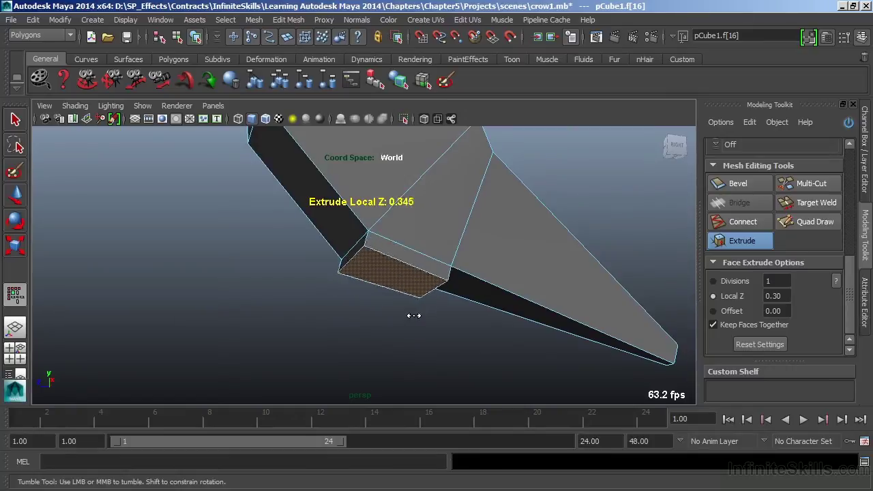
Shrink the extruded leg face and move it vertically to about 3.31 in world Y.
key("w")
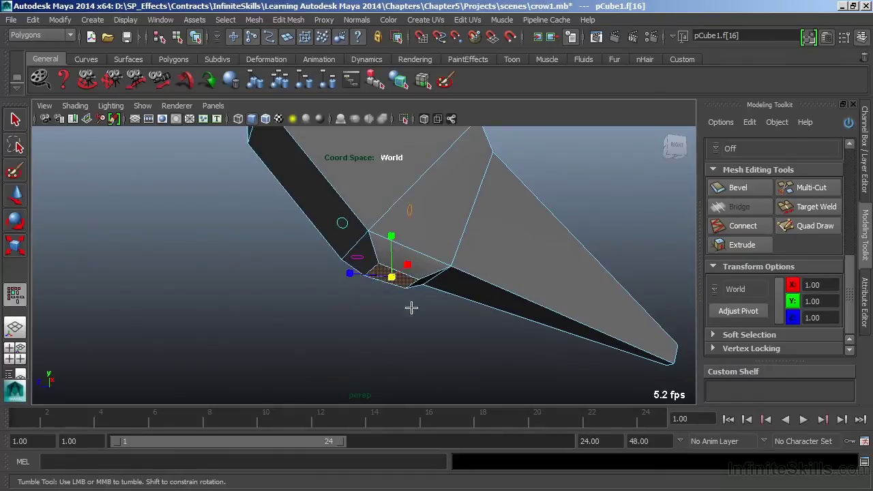
mouse_move(412, 308)
left_mouse_down("alt")
mouse_move(370, 314)
mouse_move(412, 322)
left_mouse_up("alt")
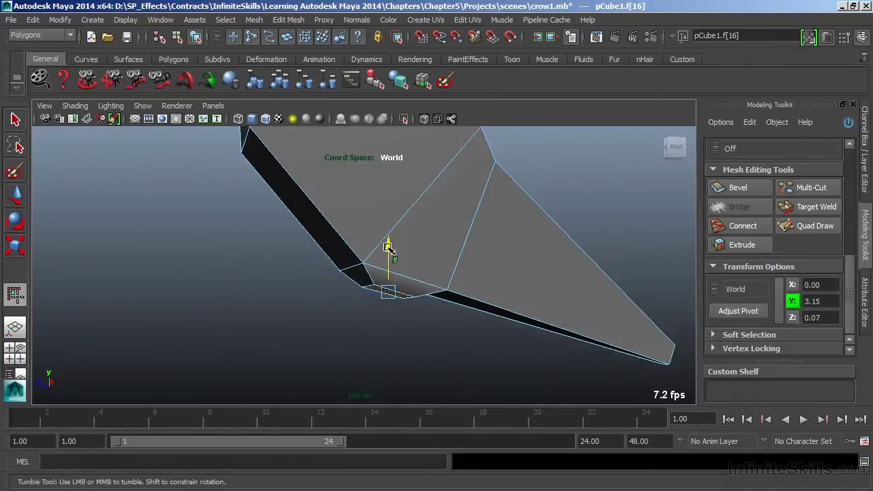
left_click_drag(392, 268, 397, 341, "alt")
right_click_drag(359, 333, 403, 339, "alt")
middle_click_drag(408, 342, 401, 334, "alt")
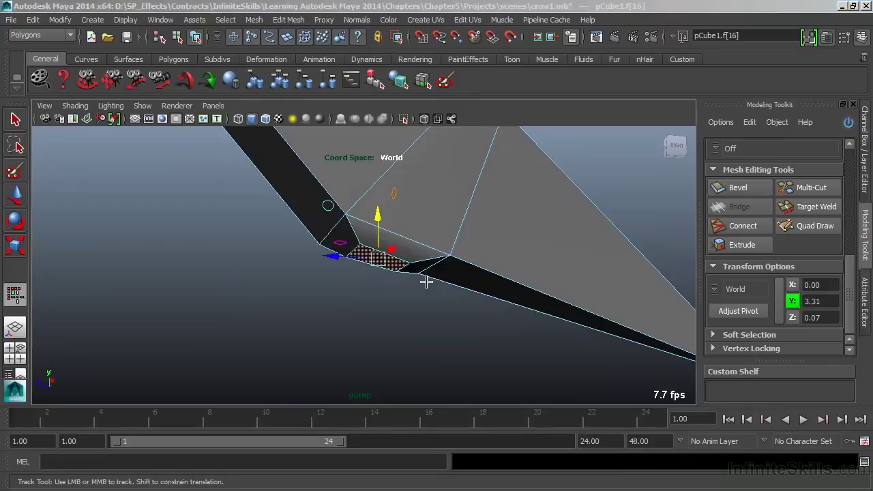
In the side view, rotate the leg face toward level and move it over the drawn thigh, about Y 3.23 and Z -0.35.
key("space")
key("space")
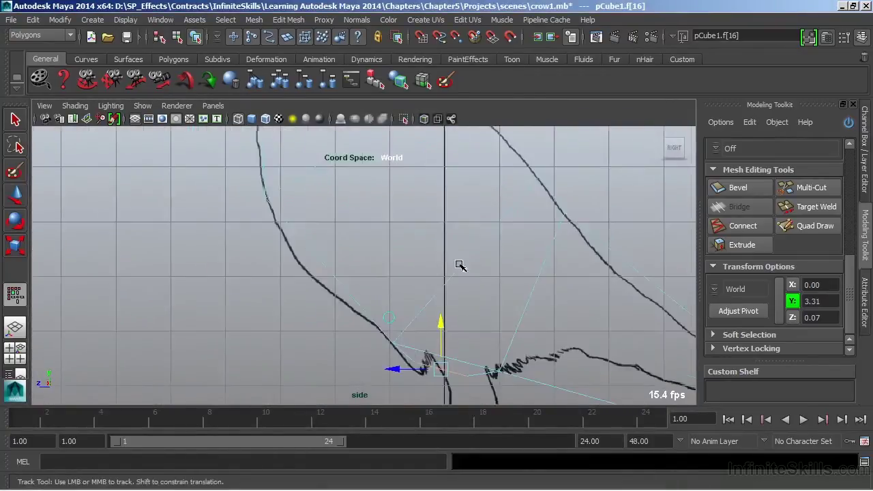
middle_click_drag(459, 265, 429, 191, "alt")
right_click_drag(429, 191, 471, 321, "alt")
middle_click_drag(451, 307, 438, 334, "alt")
right_click_drag(438, 333, 443, 322, "alt")
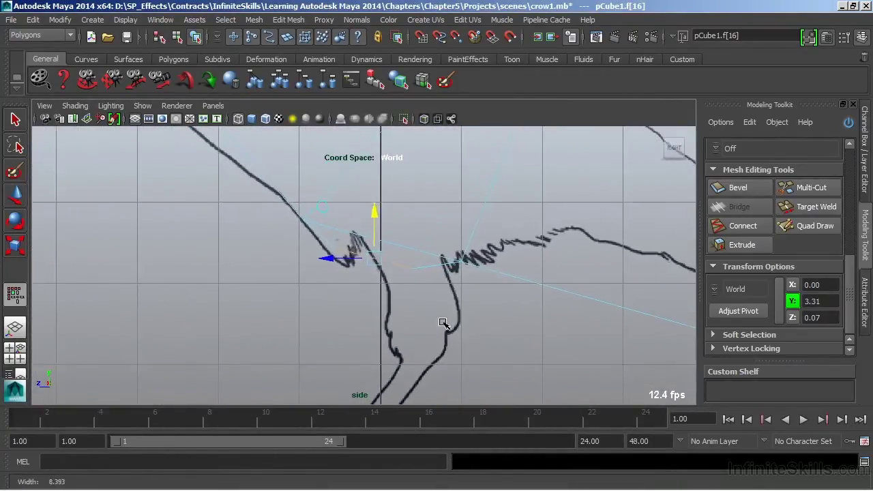
scroll(444, 323, "up", 1)
key("e")
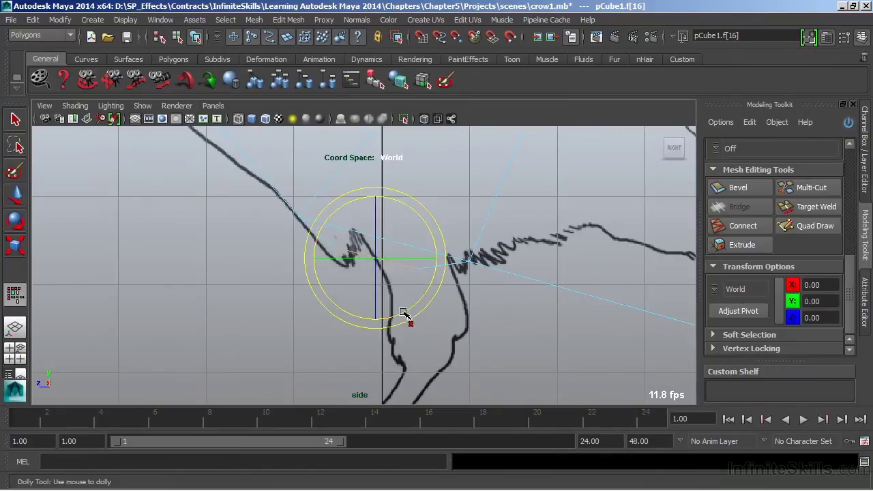
key("r")
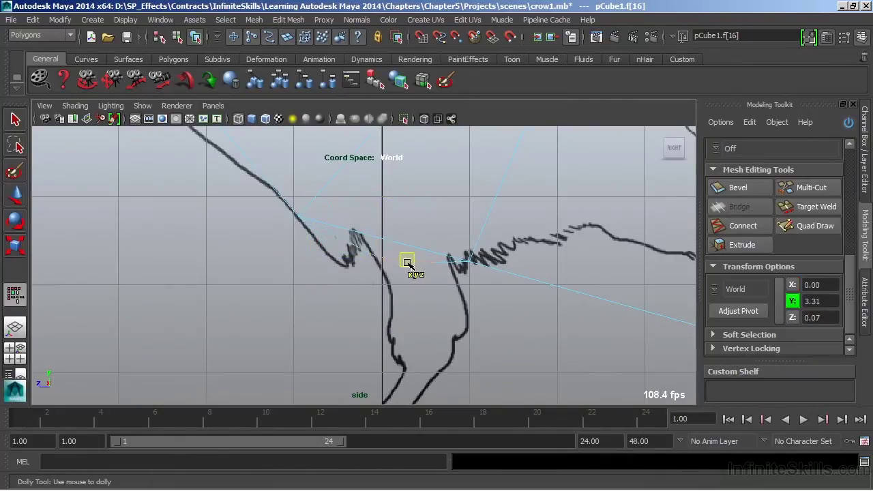
key("e")
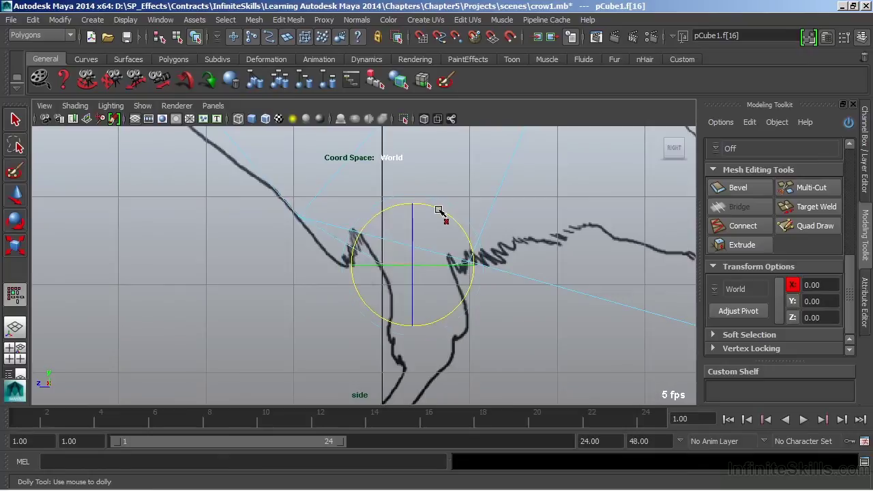
Shift the leg face to about -0.39 in Z and scale it to the width of the drawn thigh.
key("w")
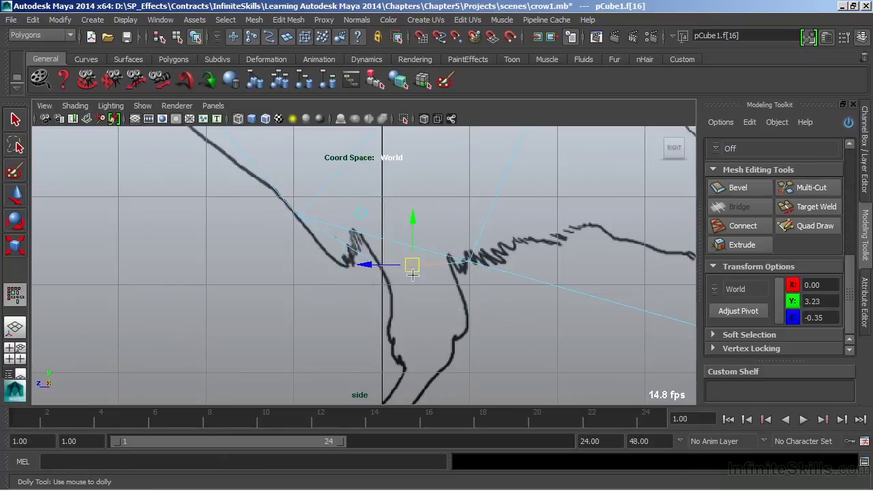
middle_click_drag(450, 333, 425, 298, "alt")
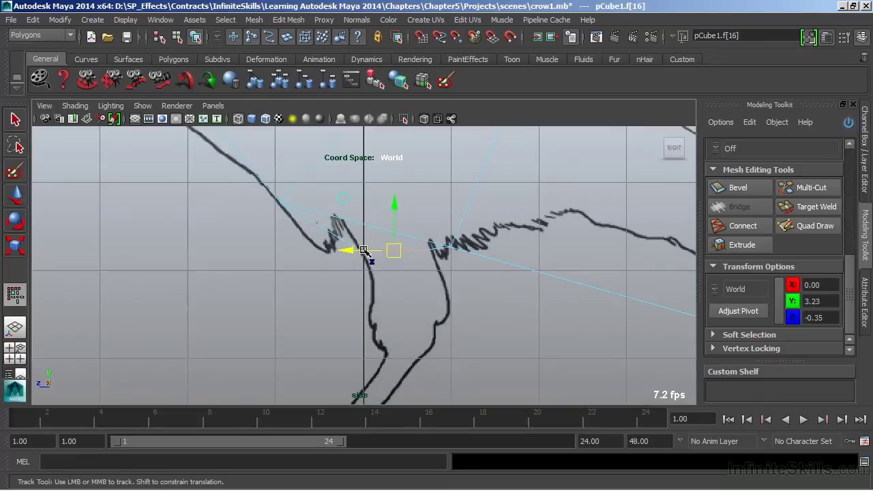
left_click_drag(353, 252, 379, 257)
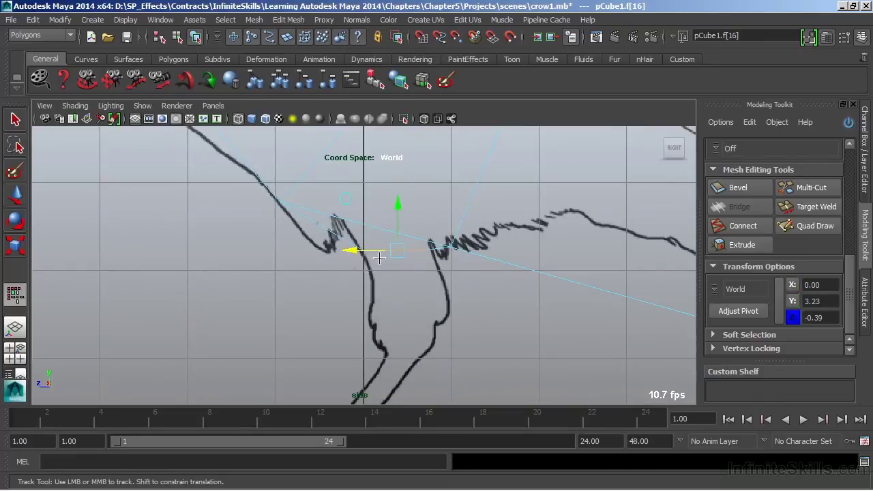
key("r")
middle_click_drag(405, 293, 396, 275, "alt")
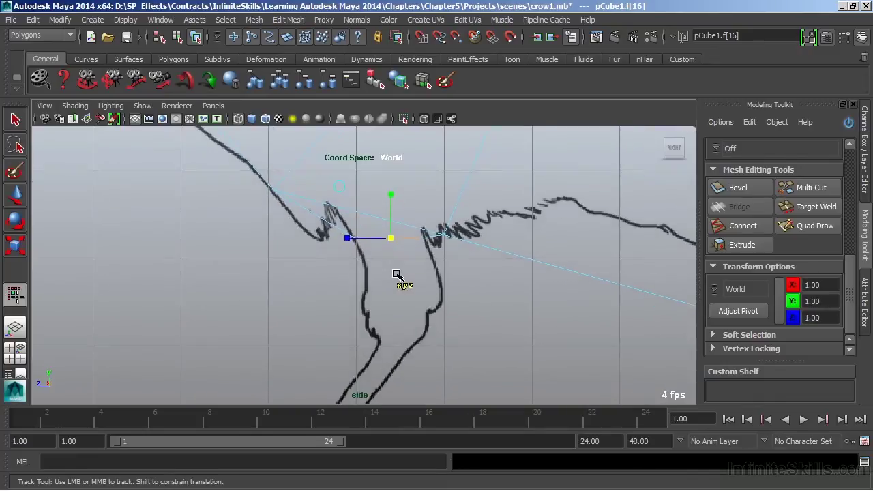
Extrude the leg face down to the drawn leg joint, about 1.21 along local Z.
left_click(742, 245)
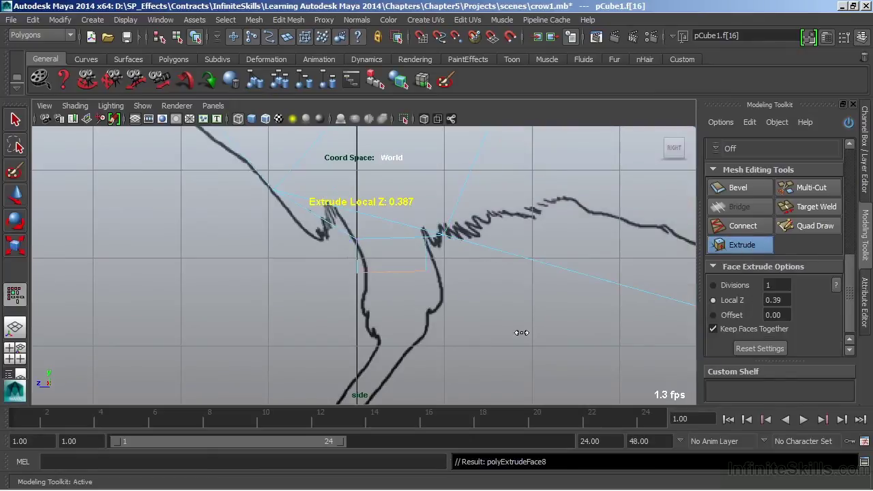
middle_click_drag(522, 332, 528, 313, "alt")
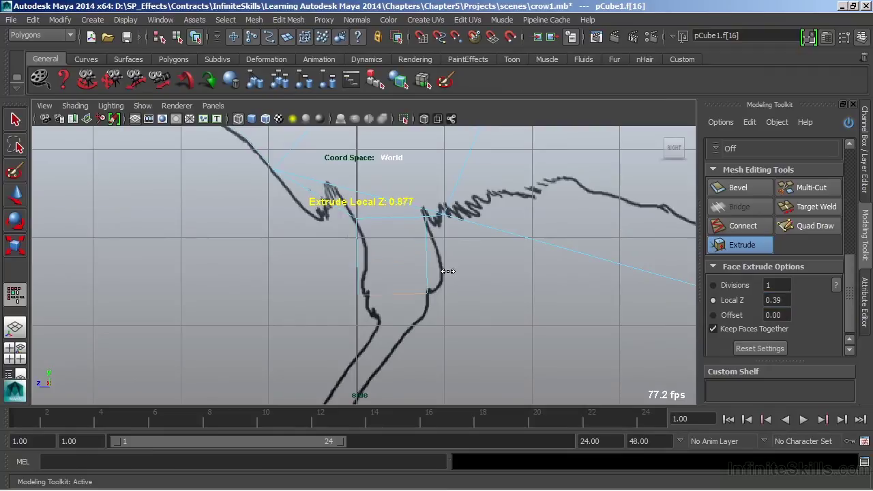
left_click_drag(464, 271, 466, 271)
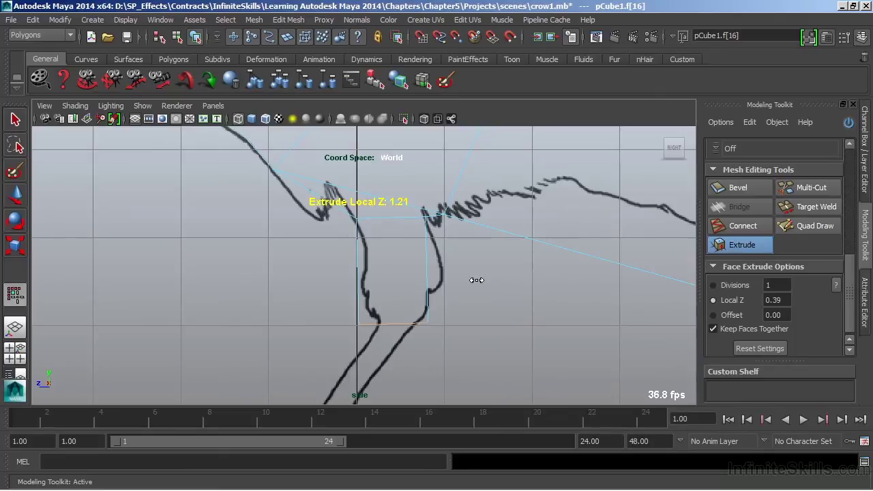
Shrink the lower leg face, shift it to about -0.42 in Z, and tilt it to fit the narrow joint in the drawing.
key("w")
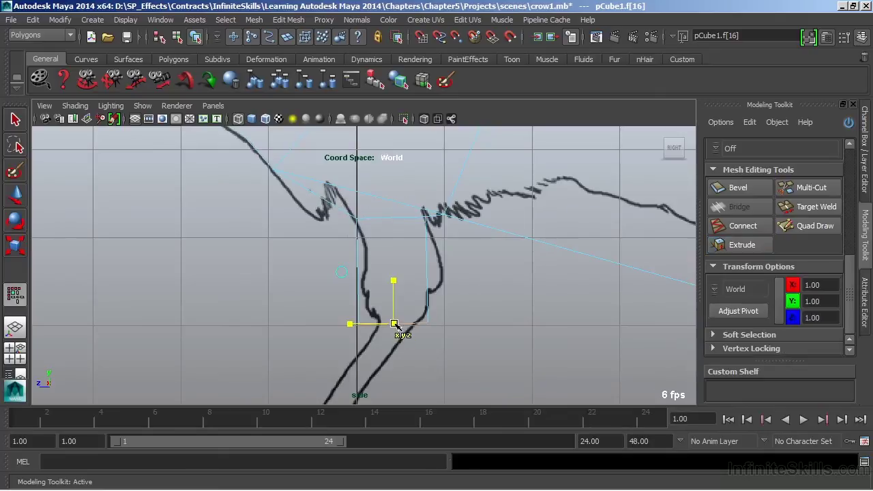
left_click_drag(395, 324, 373, 328)
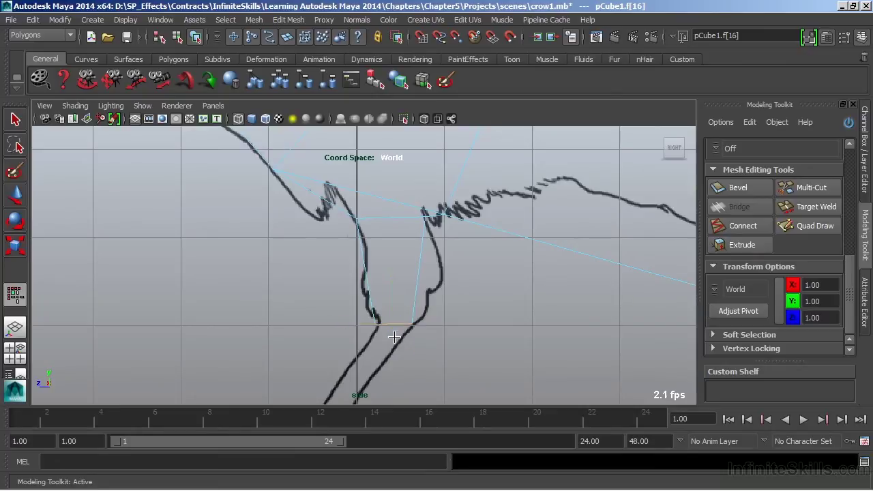
key("w")
left_click_drag(348, 325, 351, 326)
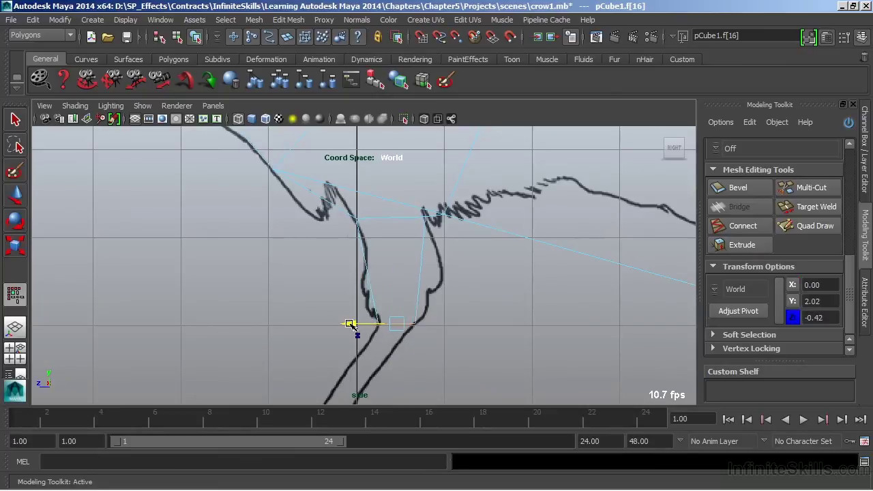
key("e")
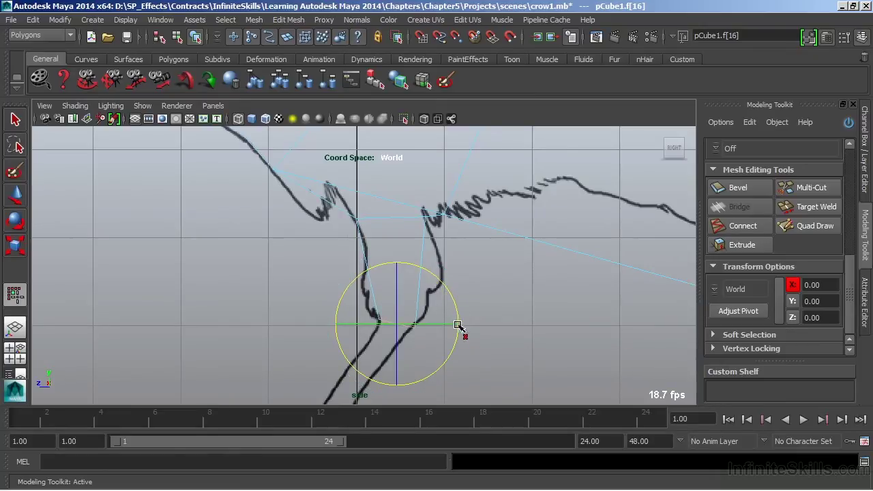
key("r")
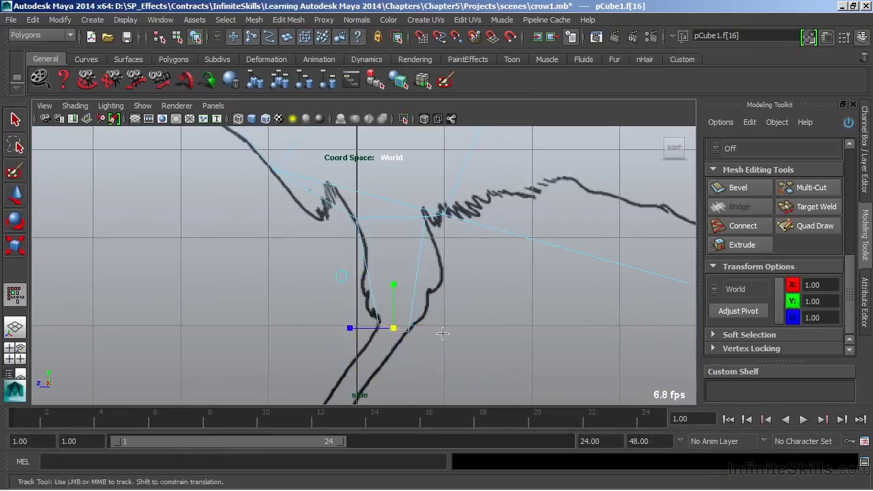
mouse_move(444, 331)
middle_mouse_down("alt")
mouse_move(444, 275)
mouse_move(458, 247)
middle_mouse_up("alt")
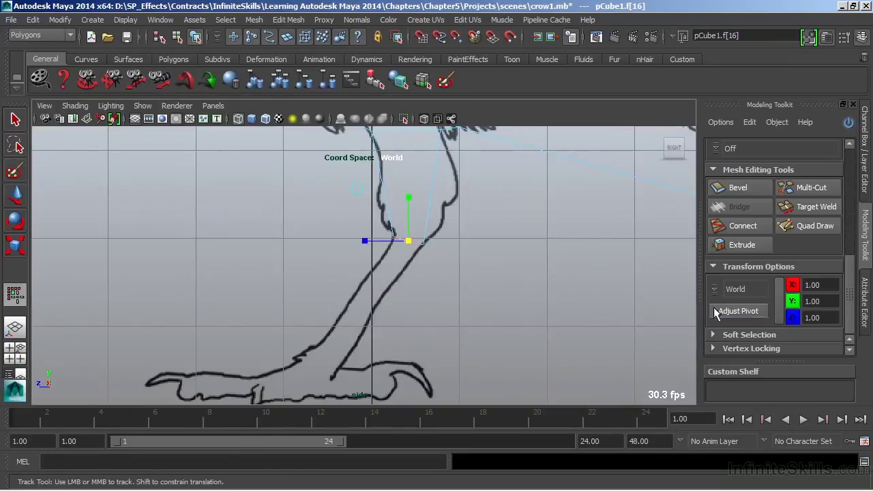
Extrude the lower leg face from the joint down toward the drawn foot, about 1.63 along local Z.
left_click(740, 244)
left_click_drag(492, 265, 524, 264)
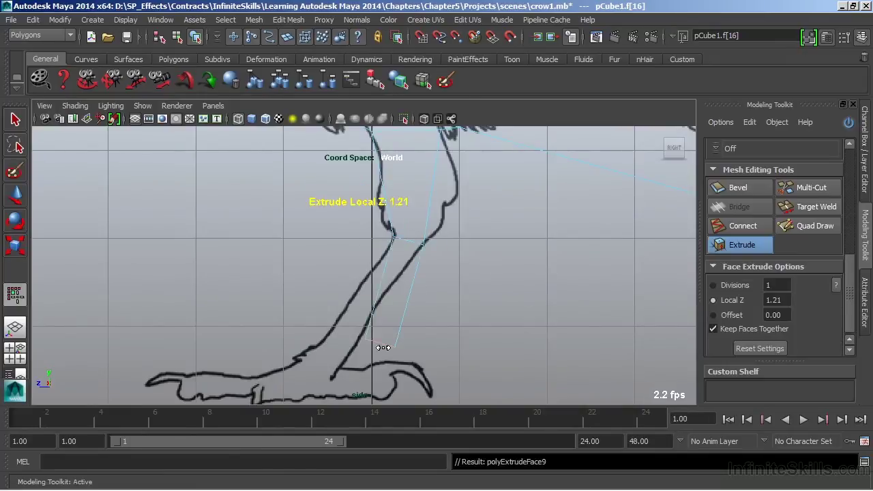
left_click_drag(383, 348, 419, 356)
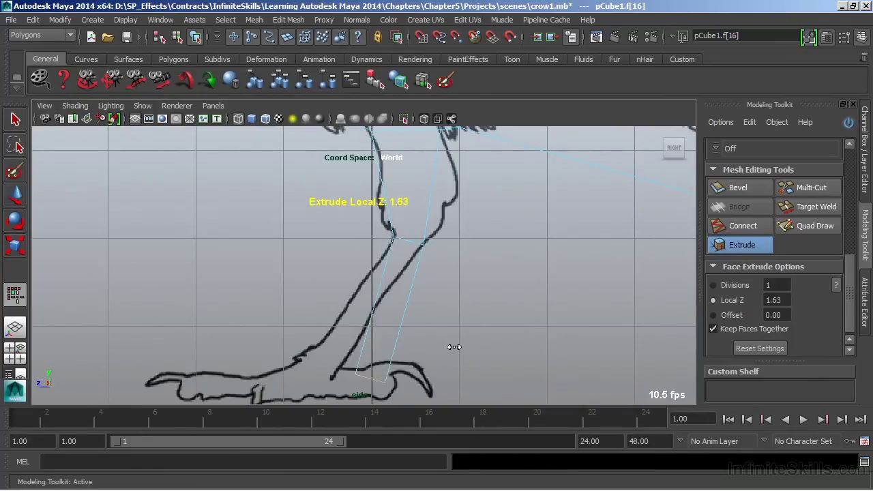
Move the extruded leg end to the drawn ankle, about Y 0.54 and Z 0.61, and fit it to the outline.
key("w")
left_click_drag(368, 380, 321, 367)
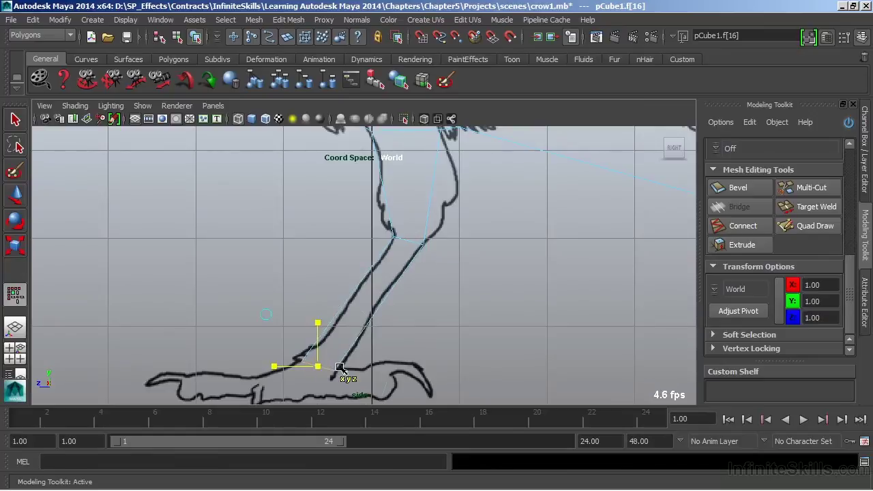
key("e")
key("r")
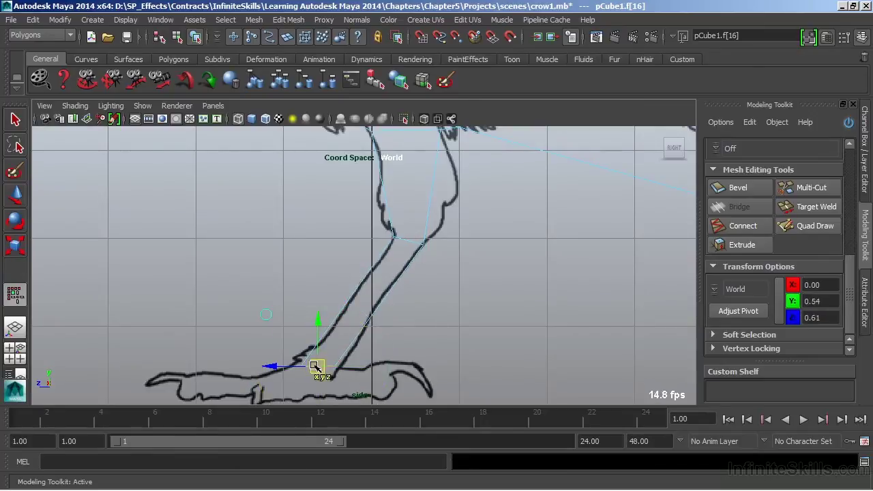
Extrude the ankle face down by about 0.347 to form the foot block, matching the drawn foot in the side view.
key("space")
key("space")
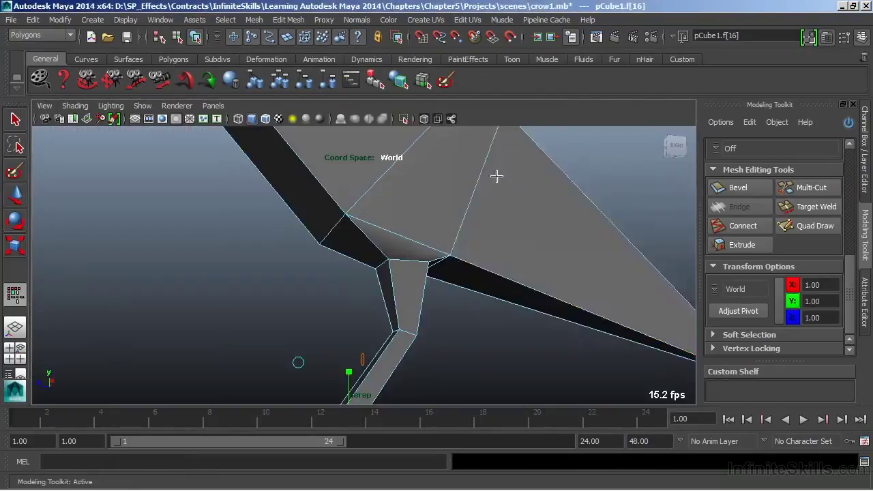
left_click_drag(503, 279, 342, 280, "alt")
left_click(742, 247)
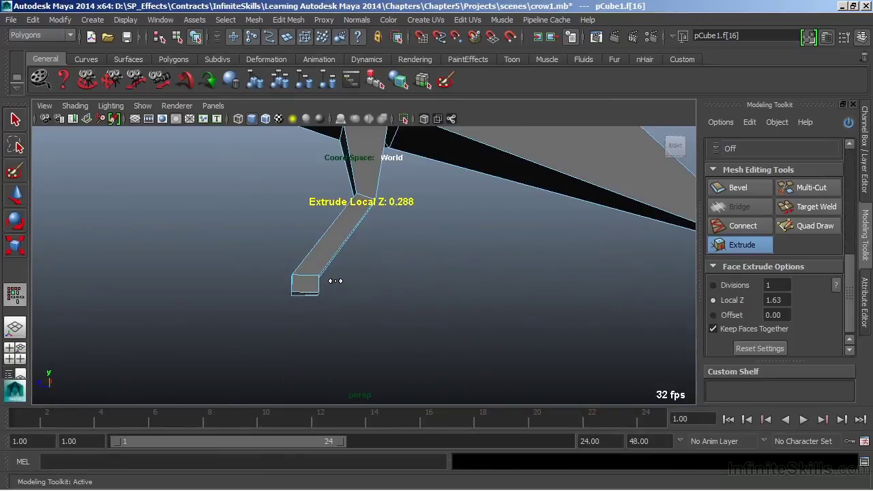
key("space")
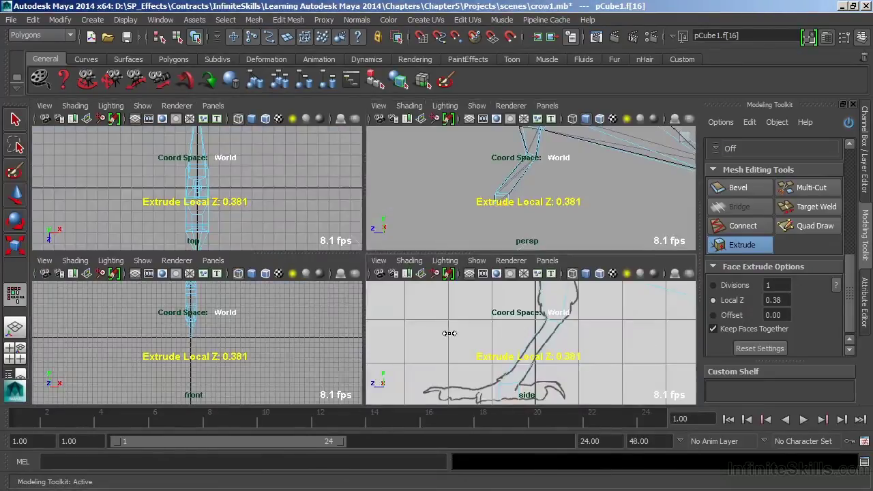
key("space")
middle_click_drag(318, 362, 318, 294, "alt")
right_click_drag(318, 294, 617, 310, "alt")
middle_click_drag(467, 302, 535, 285, "alt")
middle_click_drag(465, 284, 361, 283, "alt")
key("space")
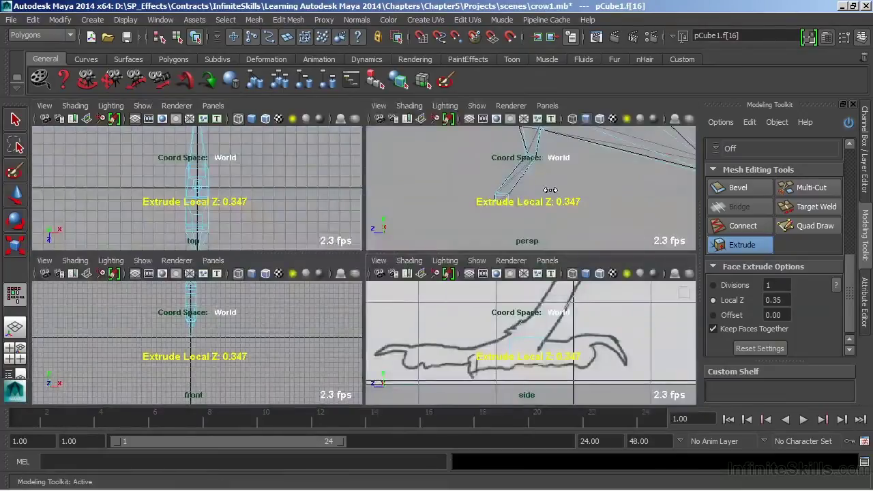
Select the two opposite side faces of the foot block and extrude them outward by about 0.053.
key("space")
left_click_drag(457, 231, 410, 293, "alt")
right_click_drag(409, 293, 440, 300, "alt")
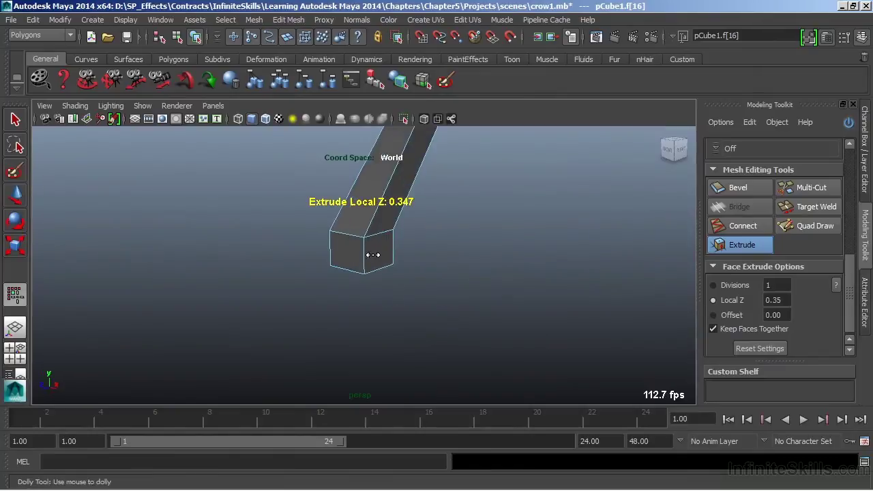
key("q")
left_click_drag(406, 285, 548, 279, "alt")
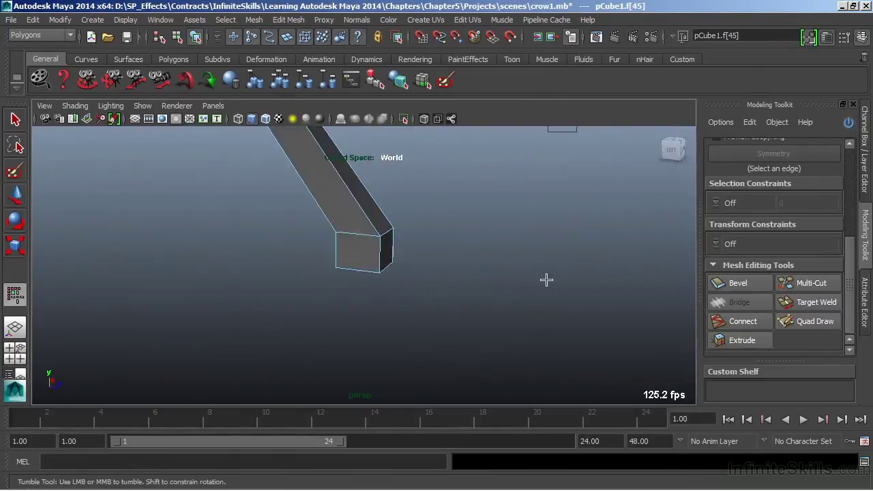
left_click(356, 253)
mouse_move(356, 254)
left_mouse_down("alt")
mouse_move(271, 271)
mouse_move(307, 294)
mouse_move(452, 304)
mouse_move(555, 296)
mouse_move(682, 313)
left_mouse_up("alt")
left_click(742, 340)
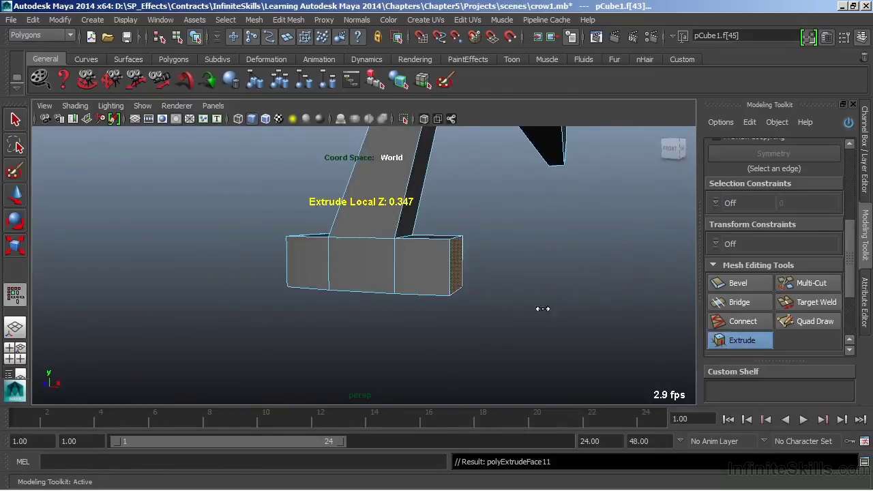
left_click_drag(457, 279, 485, 297, "alt")
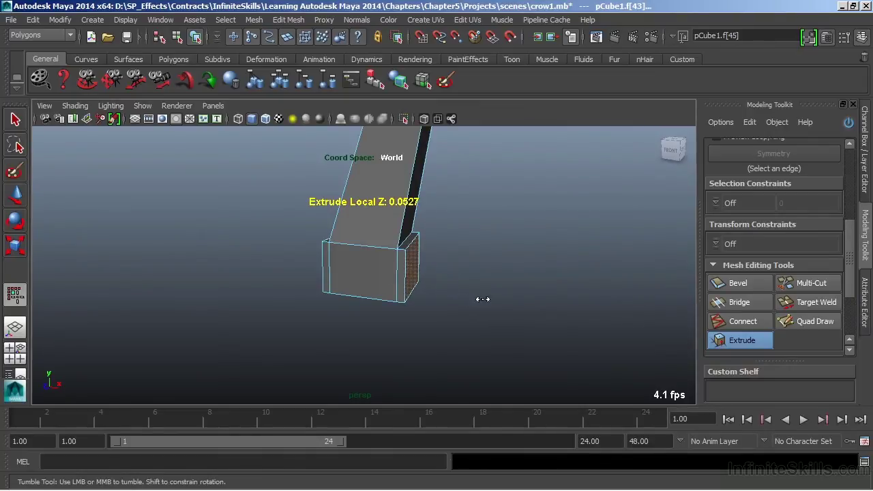
Extrude both side faces of the foot outward again by about 0.357 to form the outer toe bases.
left_click(579, 299, "shift")
left_click_drag(448, 277, 503, 301)
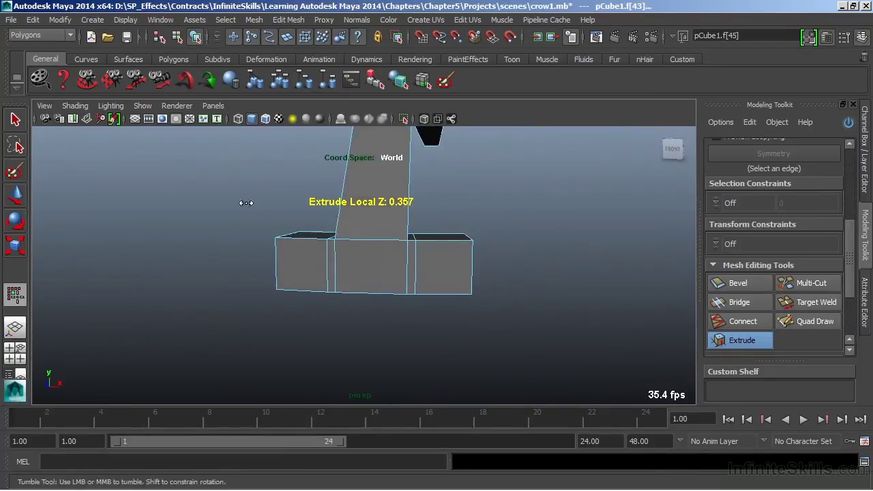
left_click(16, 122)
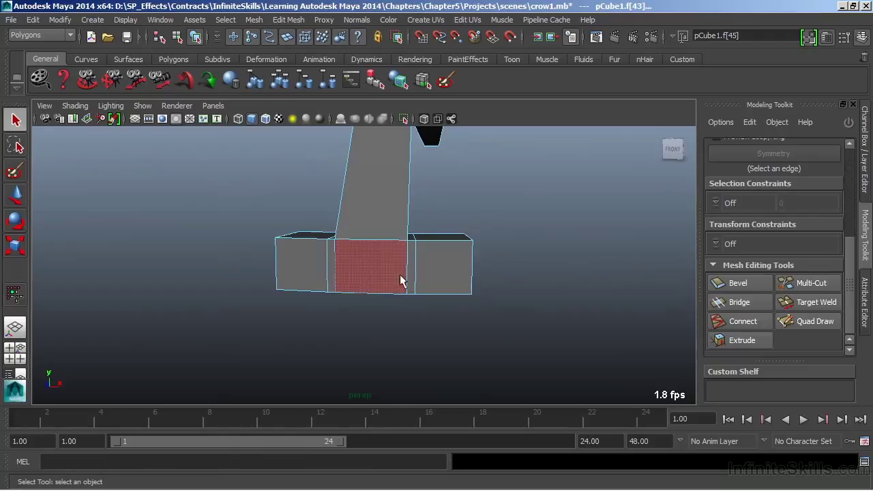
mouse_move(403, 282)
left_mouse_down("alt")
mouse_move(414, 271)
mouse_move(408, 286)
left_mouse_up("alt")
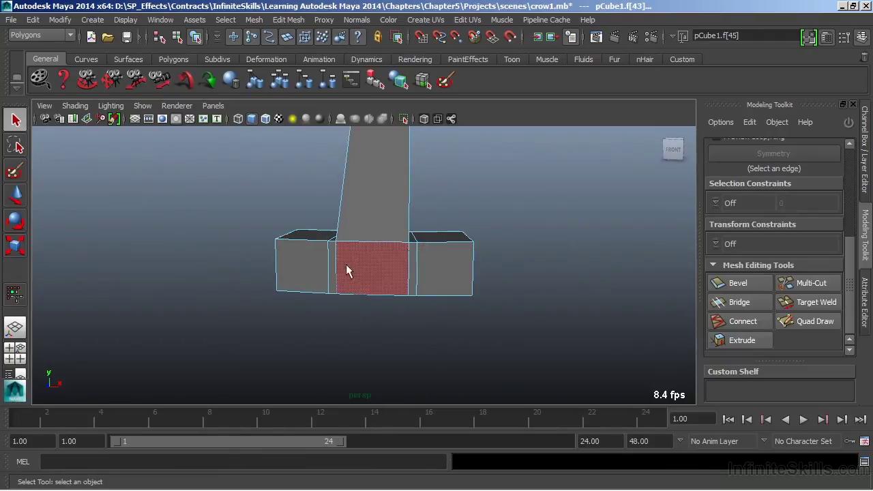
left_click(378, 272)
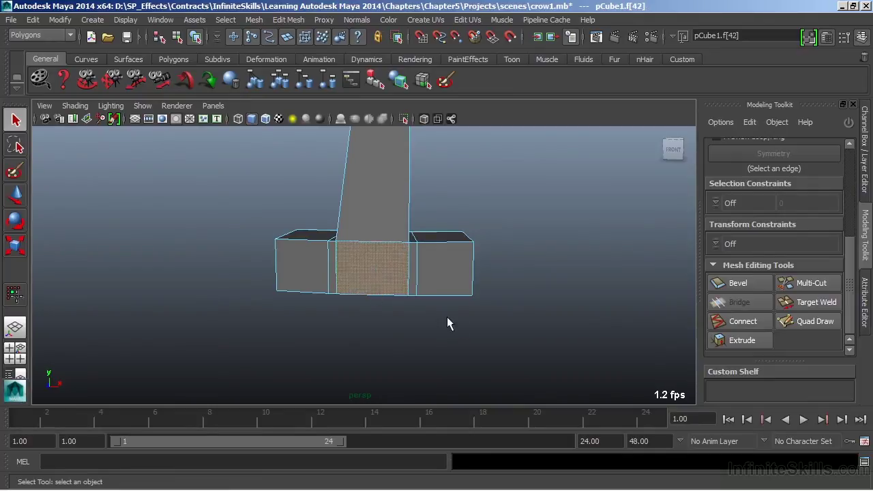
left_click_drag(450, 321, 234, 330, "alt")
left_click_drag(378, 272, 379, 321, "alt")
left_click(388, 308)
left_click(381, 284)
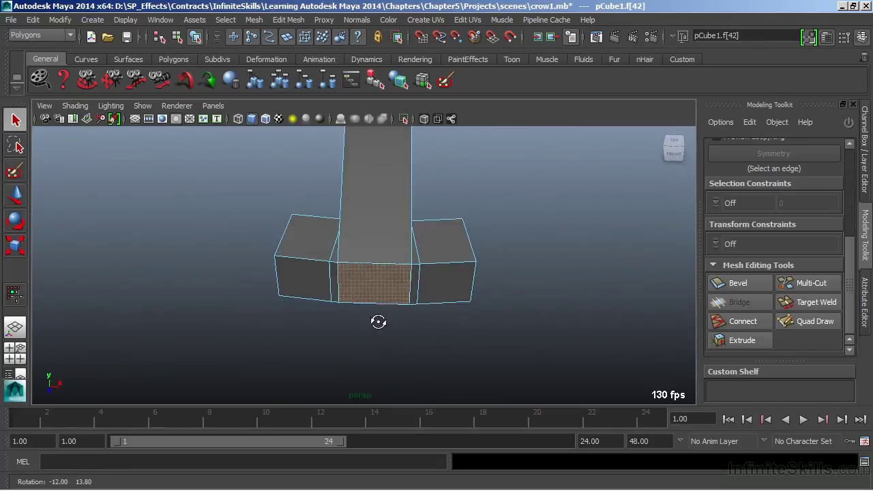
left_click(414, 295)
Switch to vertex selection and select the front vertices along both narrow strips between the foot's toe bases.
right_click_drag(396, 283, 360, 198)
left_click_drag(404, 291, 430, 335)
left_click_drag(384, 309, 404, 309, "alt")
left_click_drag(316, 256, 363, 324, "shift")
left_click_drag(378, 332, 349, 326, "alt")
Try to scale the selected inner front vertices along X, and undo the scaling.
key("r")
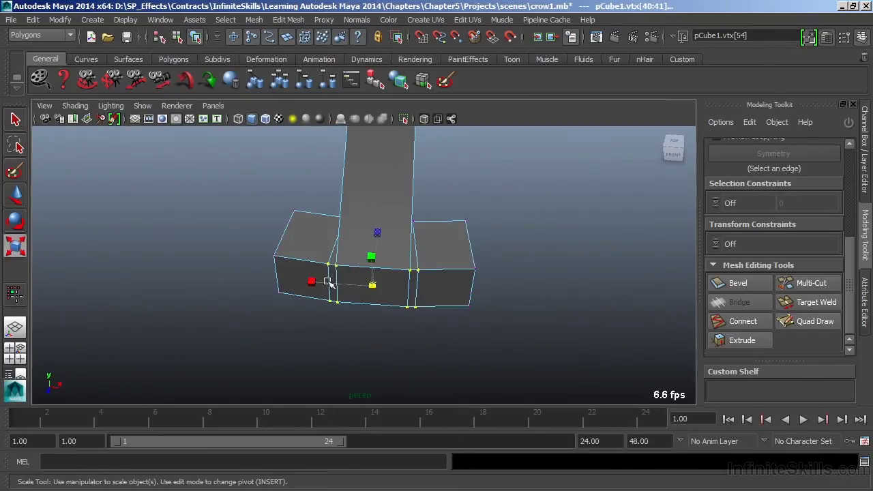
mouse_move(325, 282)
left_mouse_down()
mouse_move(311, 282)
mouse_move(325, 285)
left_mouse_up()
key("ctrl+z")
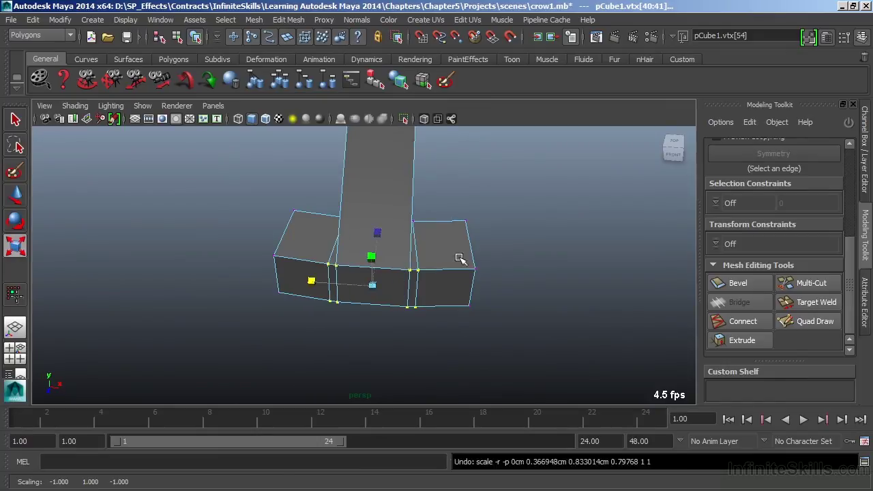
Add the outer front corners to the selection, narrow the foot's front along X, and spread the outer corners back slightly.
left_click_drag(238, 245, 301, 323, "shift")
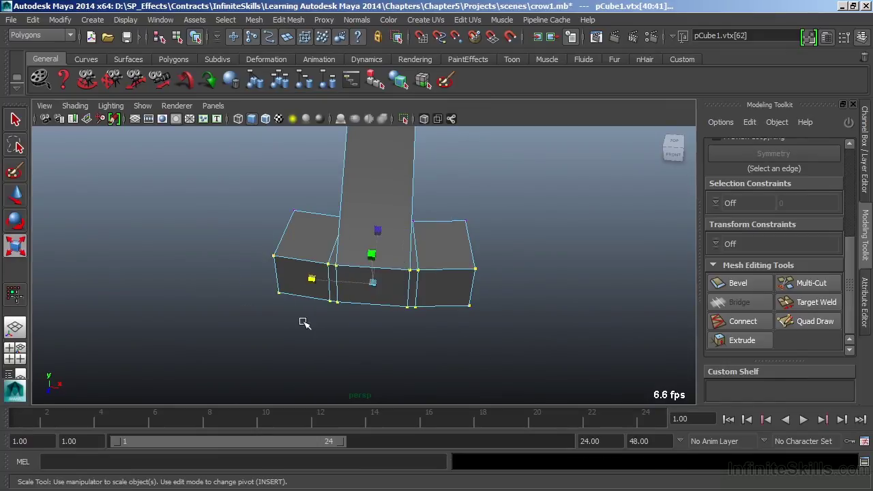
left_click_drag(376, 328, 377, 337, "alt")
mouse_move(312, 284)
left_mouse_down()
mouse_move(330, 294)
mouse_move(302, 282)
left_mouse_up()
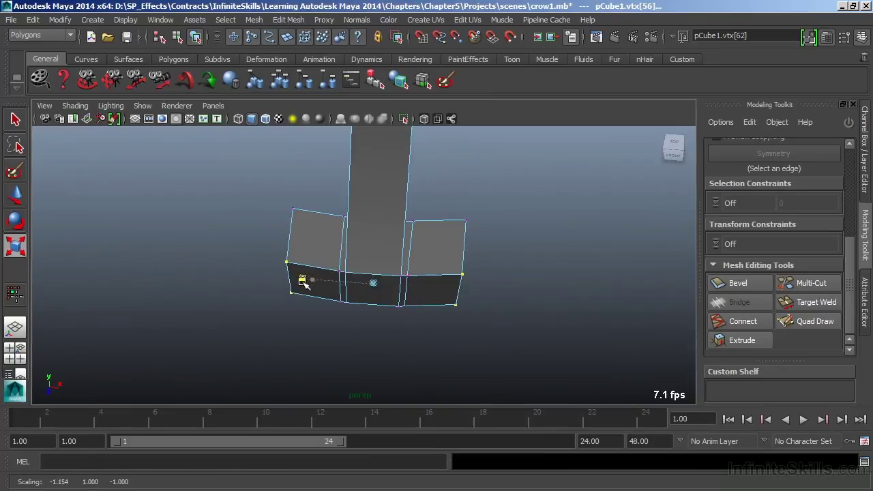
left_click(513, 289)
left_click_drag(513, 290, 437, 274, "alt")
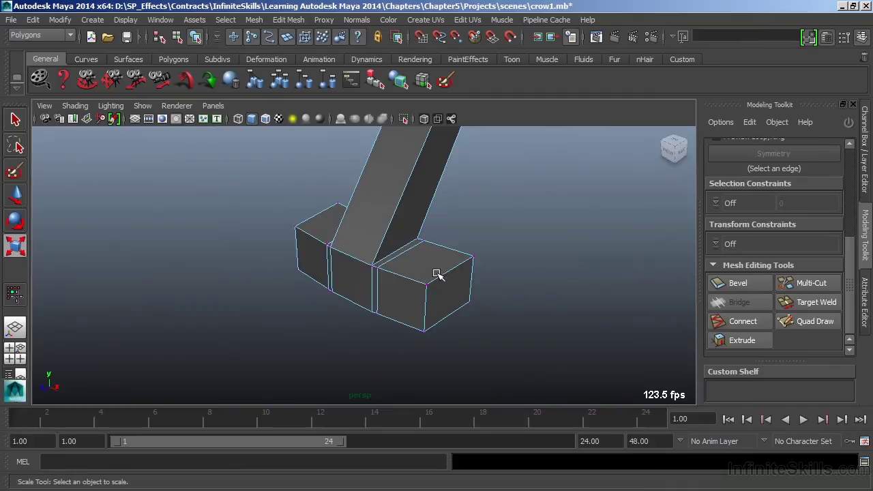
Select the three wide front faces of the foot and extrude them forward by about 0.549 as separate toes.
right_click_drag(388, 295, 391, 212)
left_click(400, 301)
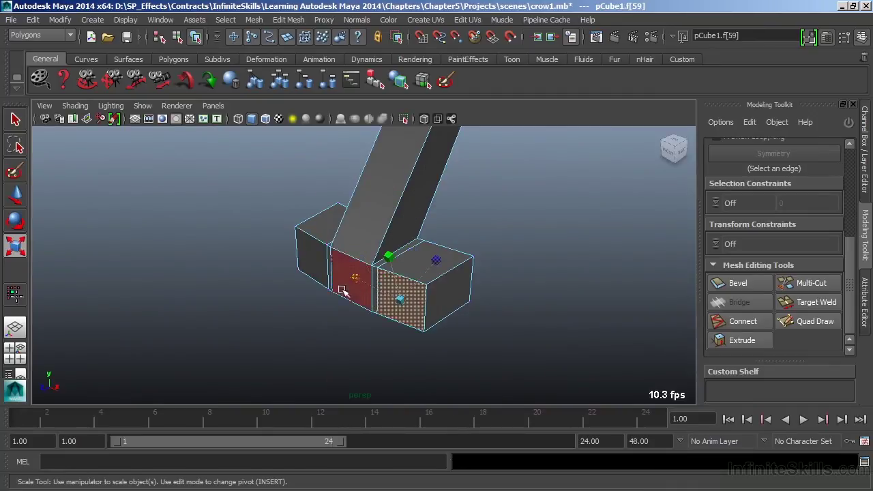
left_click(341, 293, "shift")
left_click(312, 273, "shift")
left_click(751, 341)
left_click_drag(574, 332, 483, 286, "alt")
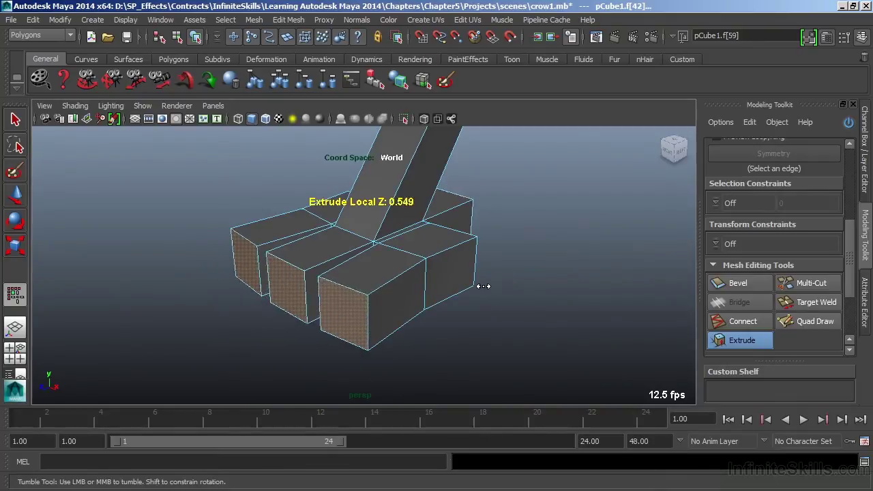
left_click(747, 340)
Try to scale the three toe end faces uniformly with the Scale tool.
middle_click_drag(479, 298, 487, 282, "alt")
key("1")
left_click_drag(480, 295, 462, 311, "alt")
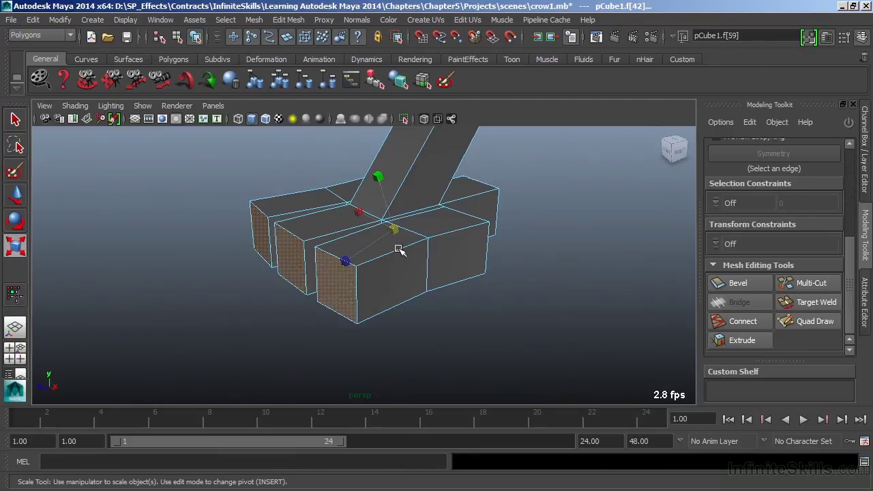
left_click_drag(396, 227, 389, 233)
left_click_drag(377, 281, 384, 299, "alt")
Show the manipulator for polyExtrudeFace13 and scale the three toe end faces uniformly to 0.6.
left_click(865, 161)
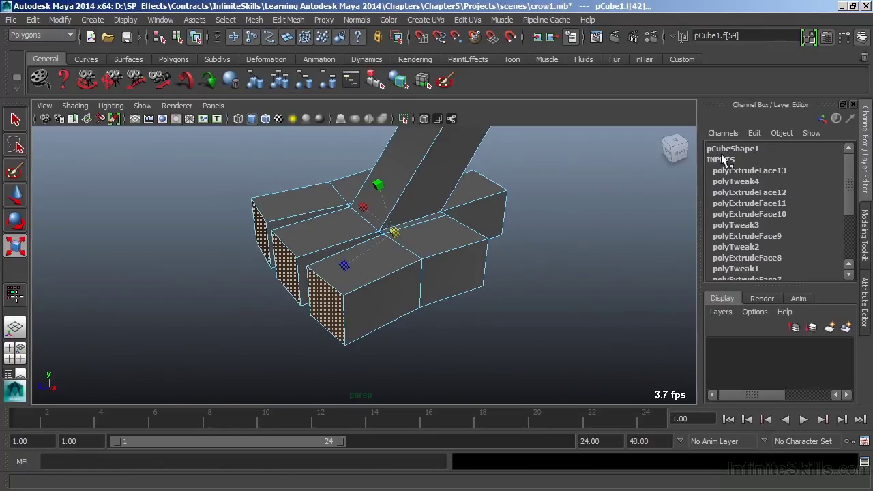
left_click(757, 169)
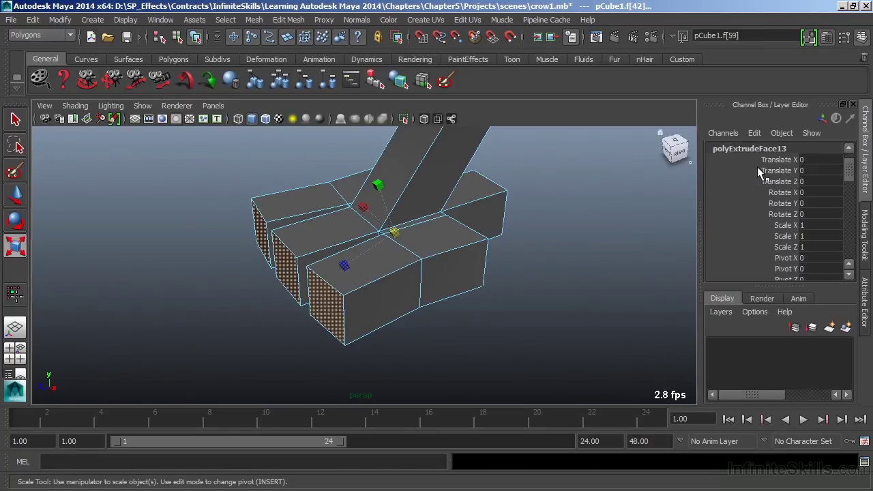
left_click(60, 20)
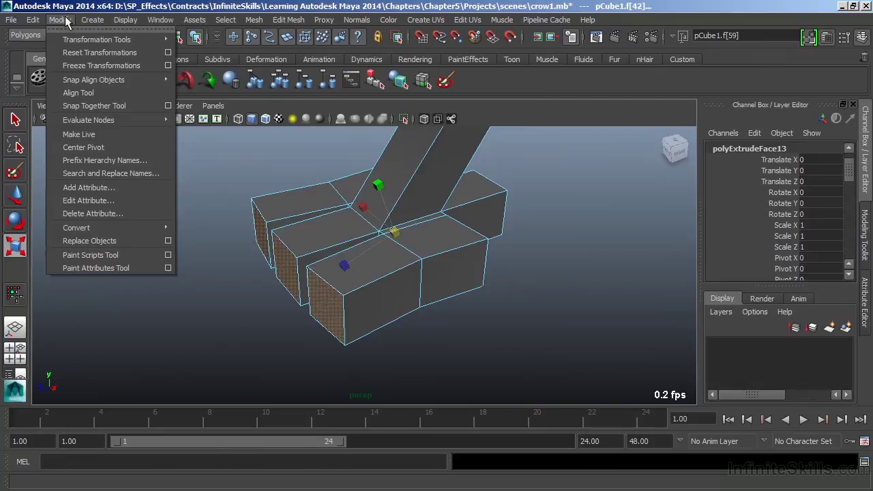
mouse_move(79, 43)
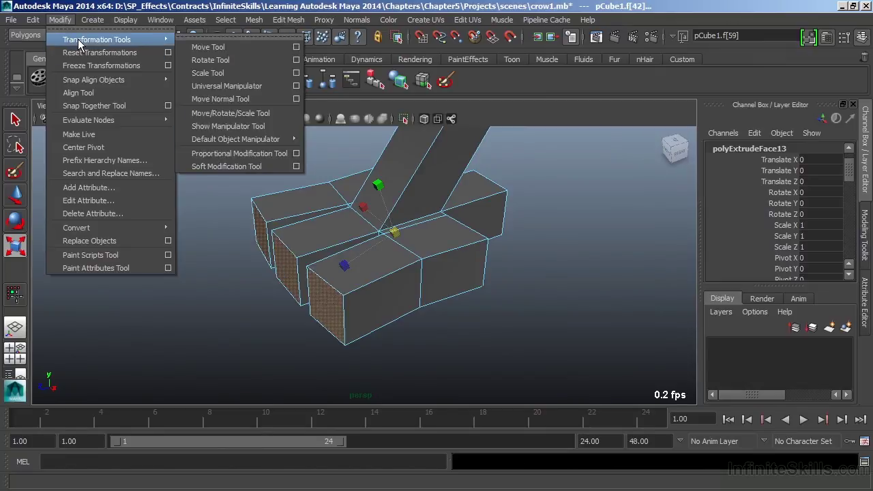
left_click(225, 128)
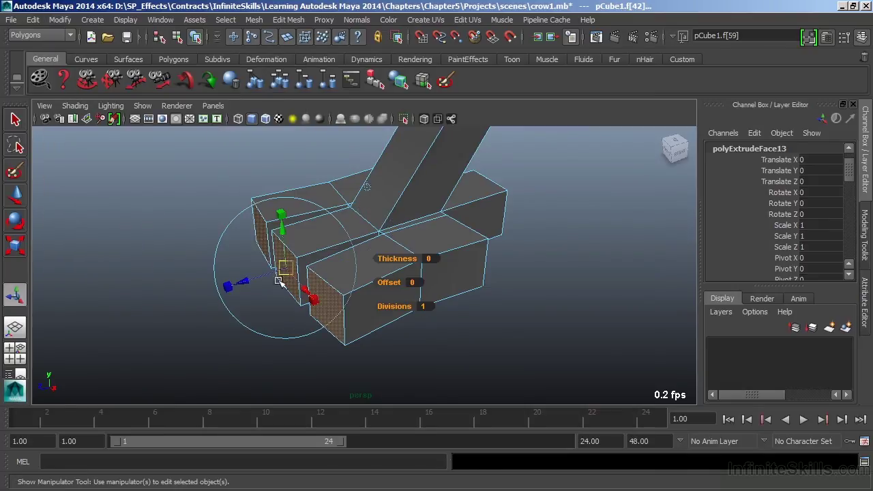
left_click_drag(436, 334, 567, 360, "alt")
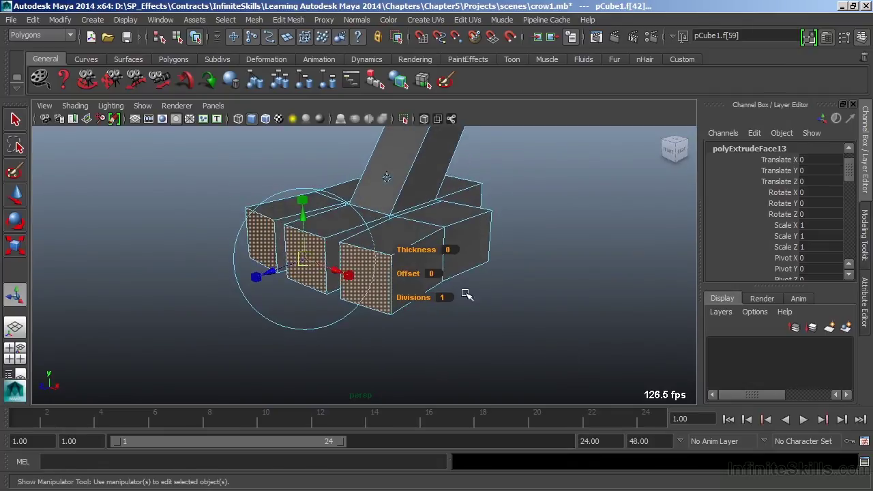
left_click(303, 199)
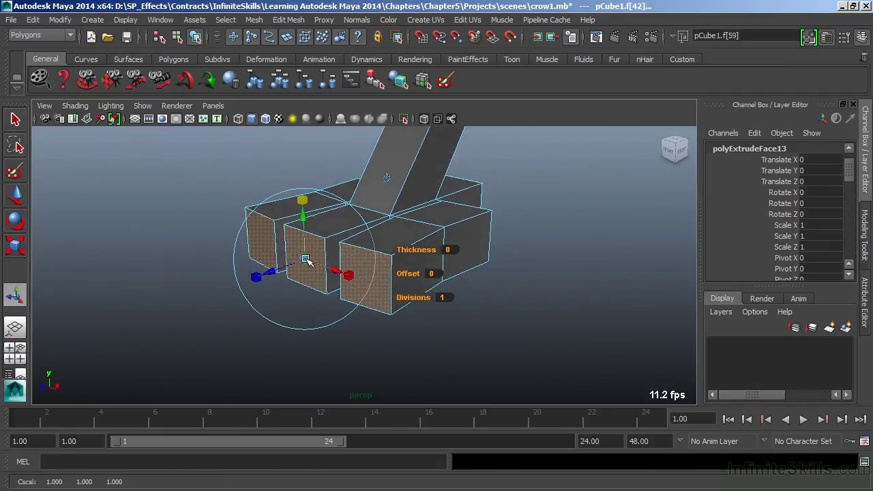
left_click_drag(307, 261, 289, 265)
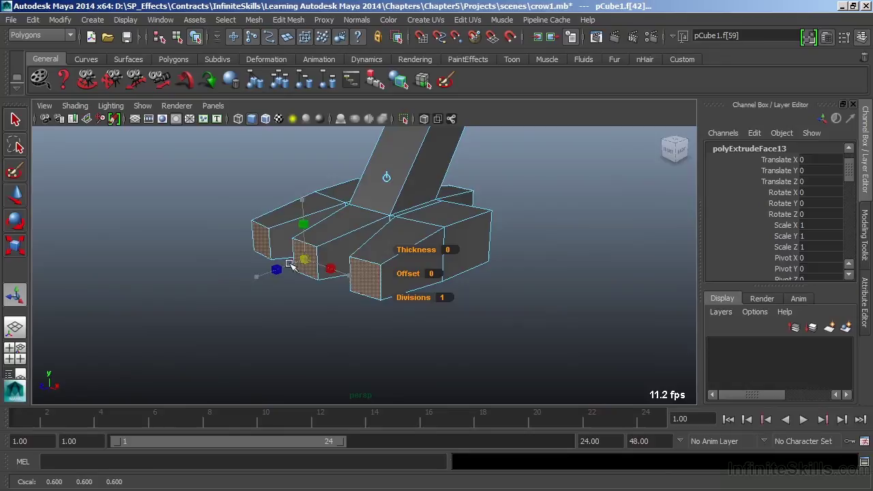
mouse_move(347, 297)
left_mouse_down("alt")
mouse_move(315, 294)
mouse_move(340, 301)
left_mouse_up("alt")
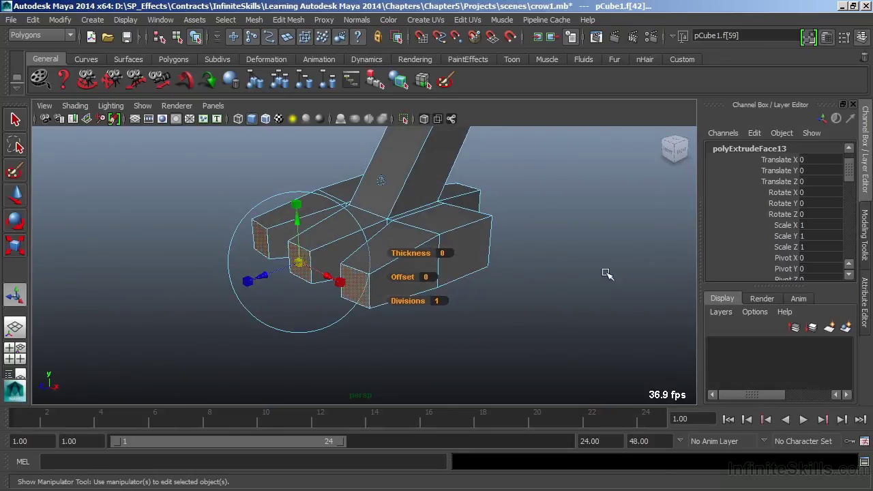
Extrude the toe end faces again by about 0.549 to add another segment to each toe.
left_click(865, 235)
left_click(742, 341)
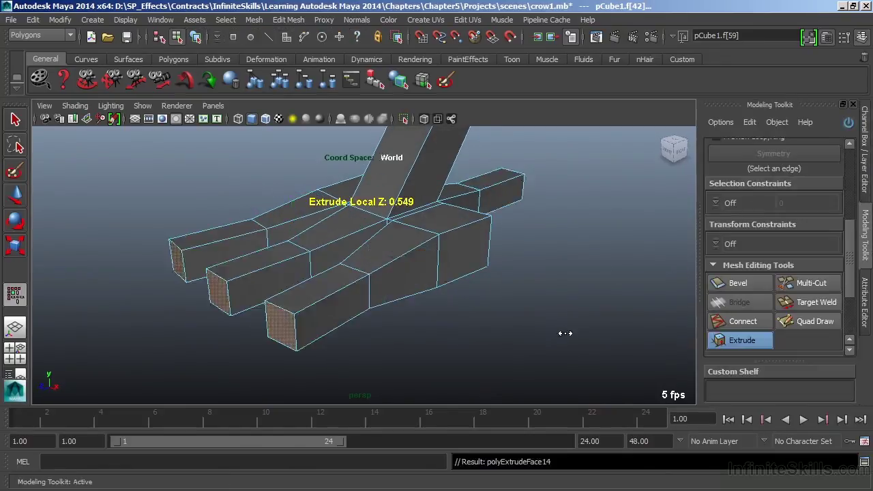
left_click_drag(411, 308, 624, 273, "alt")
right_click_drag(623, 273, 594, 294, "alt")
left_click_drag(593, 294, 366, 295, "alt")
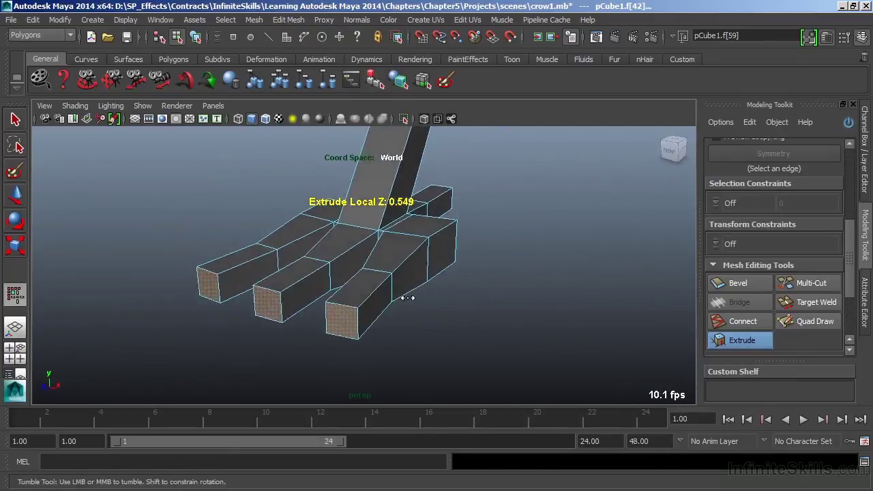
left_click_drag(407, 297, 503, 269, "alt")
Show the manipulator for polyExtrudeFace14, scale the toe end faces down to taper the toe tips, and clear the selection.
left_click(866, 188)
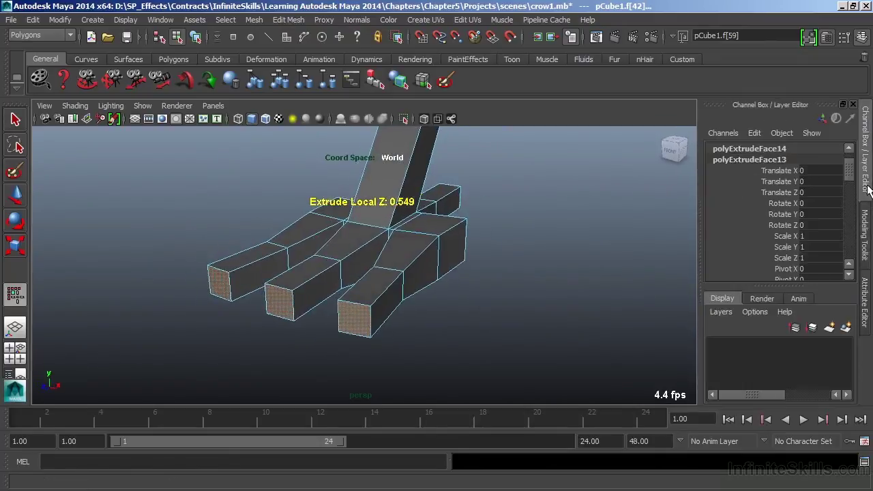
left_click(749, 148)
left_click(60, 20)
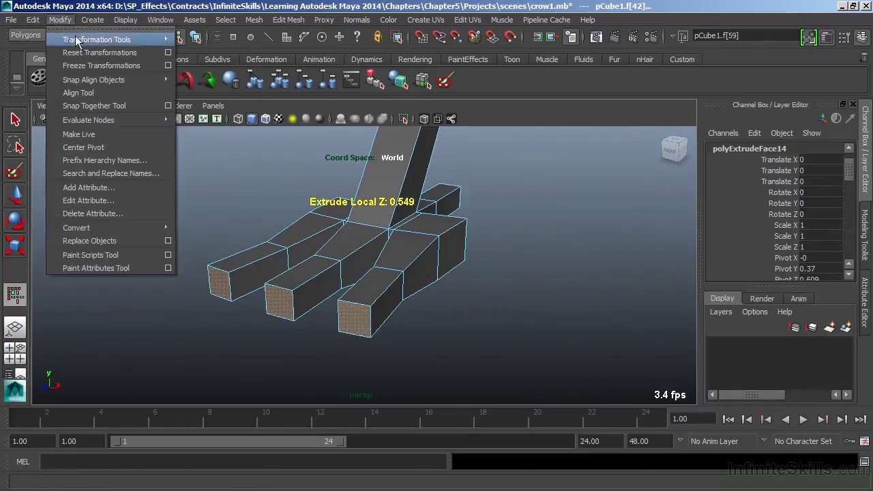
mouse_move(85, 40)
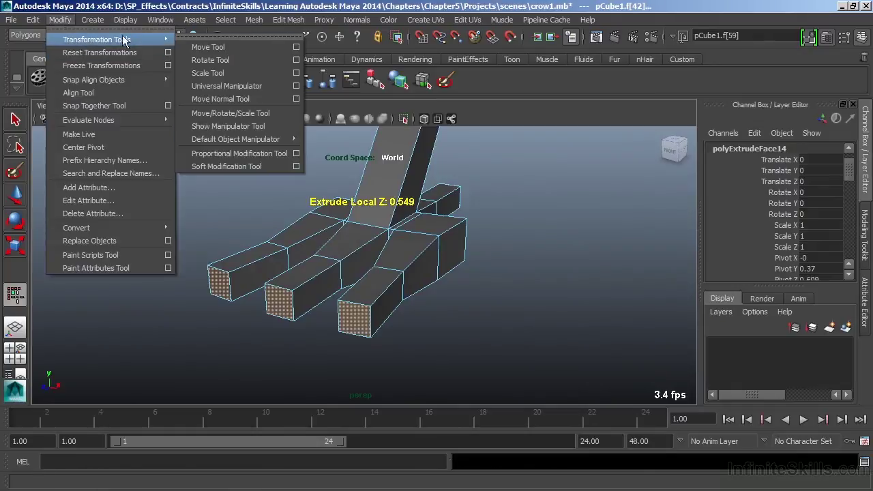
left_click(232, 114)
left_click_drag(279, 302, 257, 309)
left_click(626, 276)
Target-weld the upper and lower outer rear corner vertices on one side of the foot to the neighbouring vertices beside the back toe.
left_click_drag(627, 276, 356, 198, "alt")
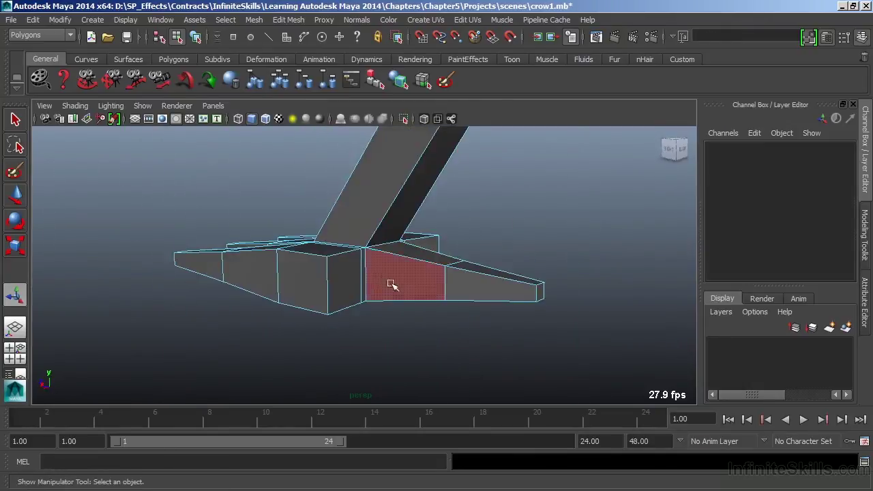
left_click_drag(392, 285, 452, 255, "alt")
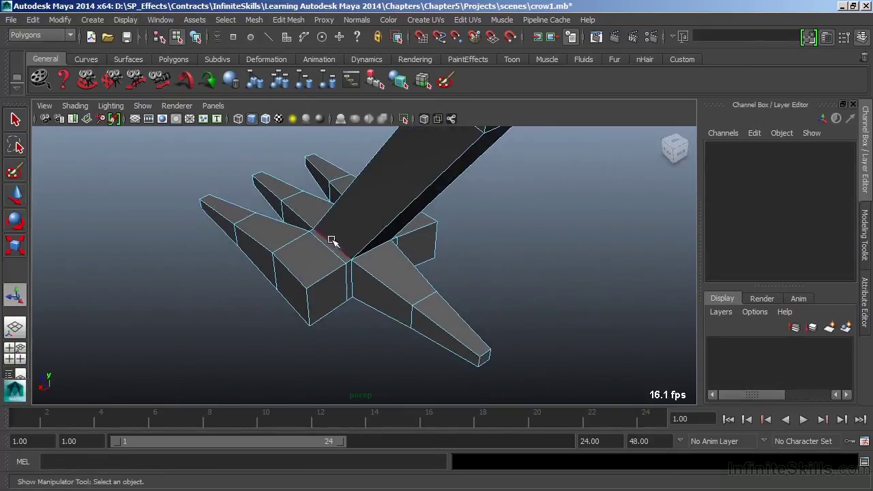
mouse_move(368, 263)
left_mouse_down("alt")
mouse_move(310, 264)
mouse_move(353, 259)
left_mouse_up("alt")
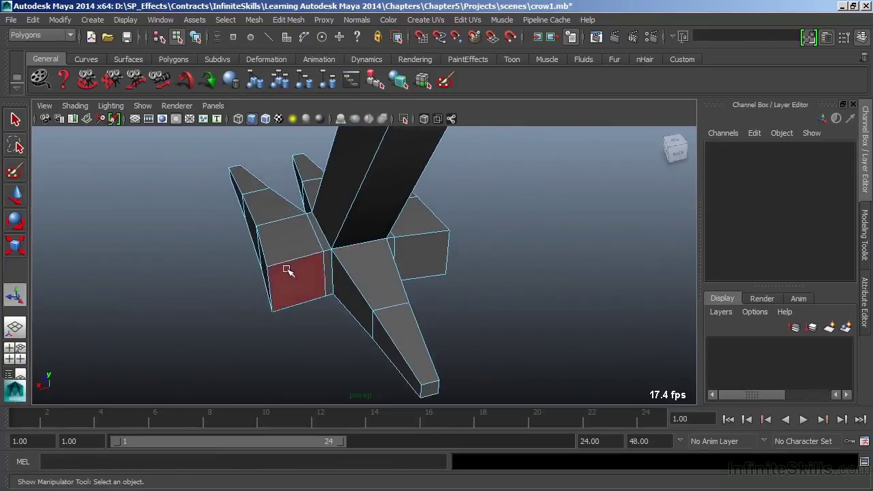
left_click_drag(335, 246, 341, 287, "alt")
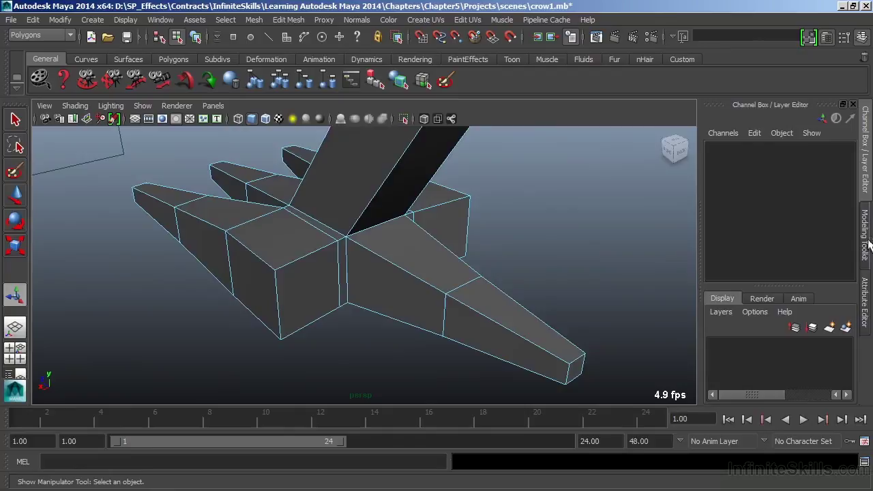
left_click(866, 235)
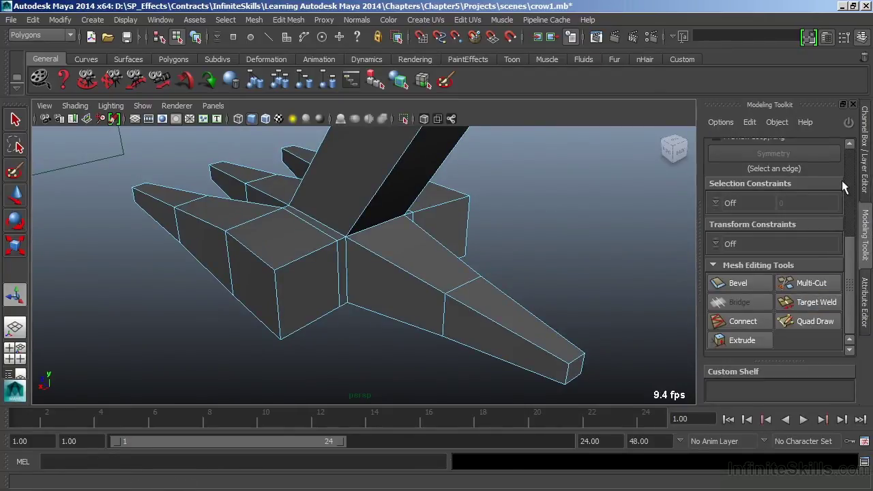
left_click(796, 307)
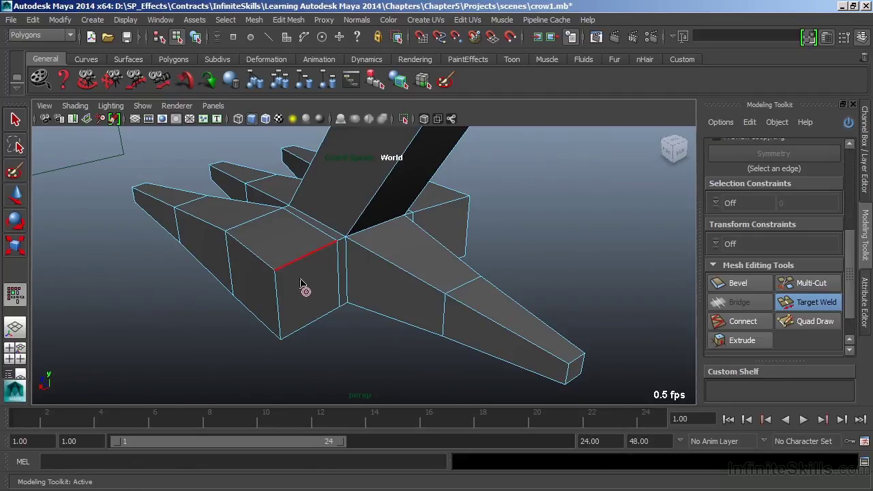
left_click(852, 190)
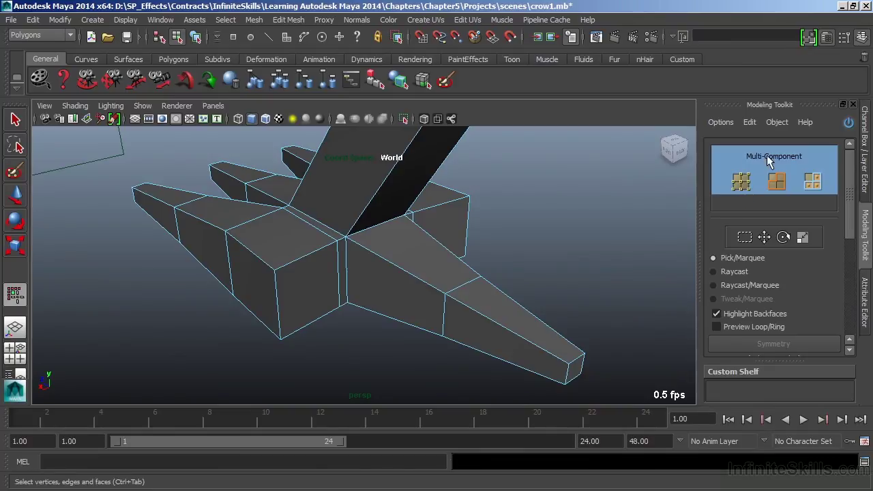
right_click_drag(288, 269, 236, 189)
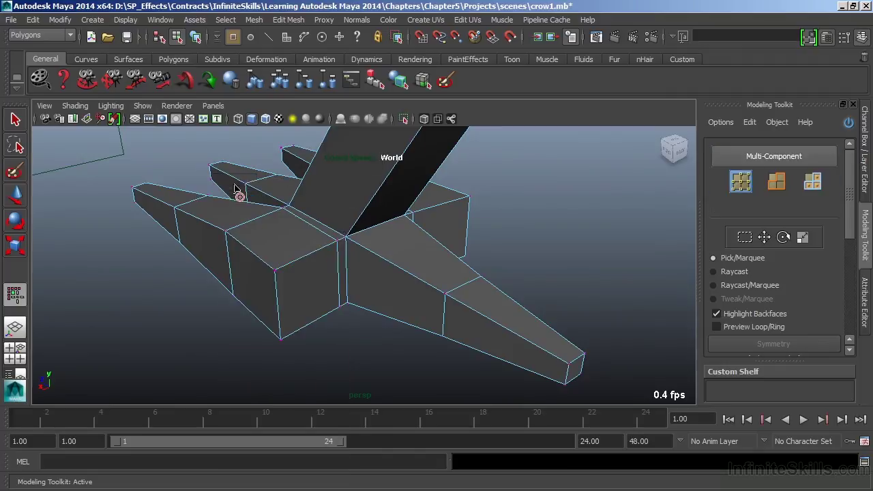
left_click(275, 272)
mouse_move(334, 243)
left_mouse_down()
mouse_move(302, 256)
mouse_move(333, 244)
left_mouse_up()
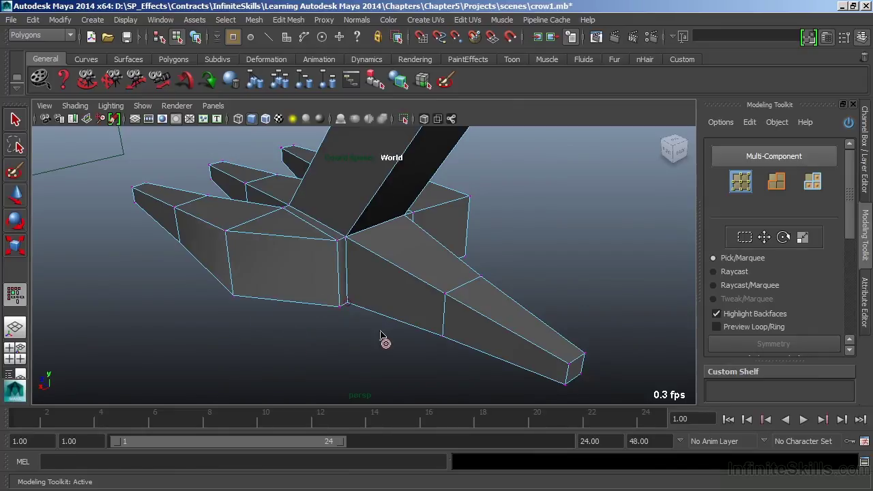
Target-weld the outer rear corner vertices on the opposite side of the foot to their inner neighbours to match the first side.
left_click_drag(386, 341, 487, 109, "alt")
left_click_drag(438, 280, 475, 240, "alt")
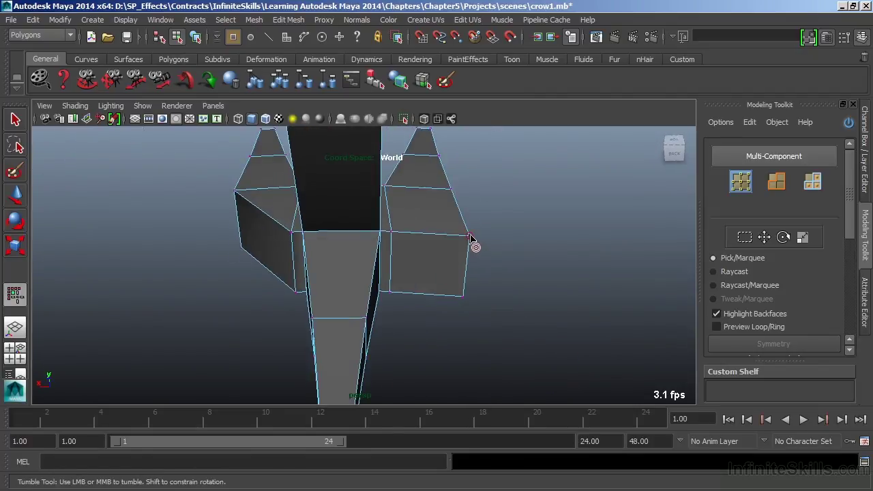
left_click(470, 236)
left_click_drag(395, 236, 420, 244)
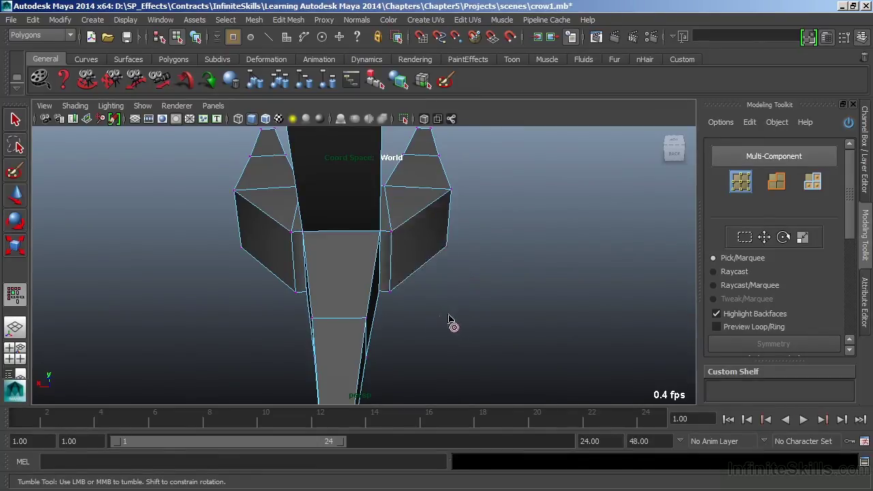
left_click_drag(452, 324, 430, 314, "alt")
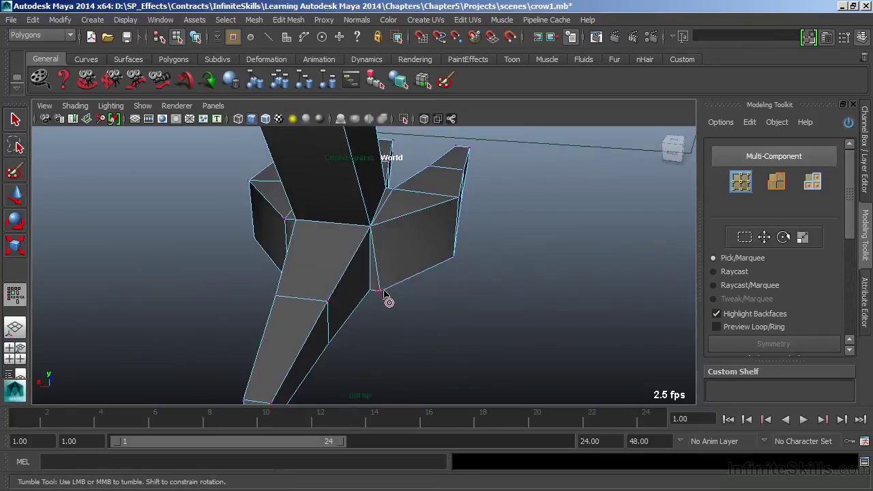
left_click_drag(366, 302, 414, 300, "alt")
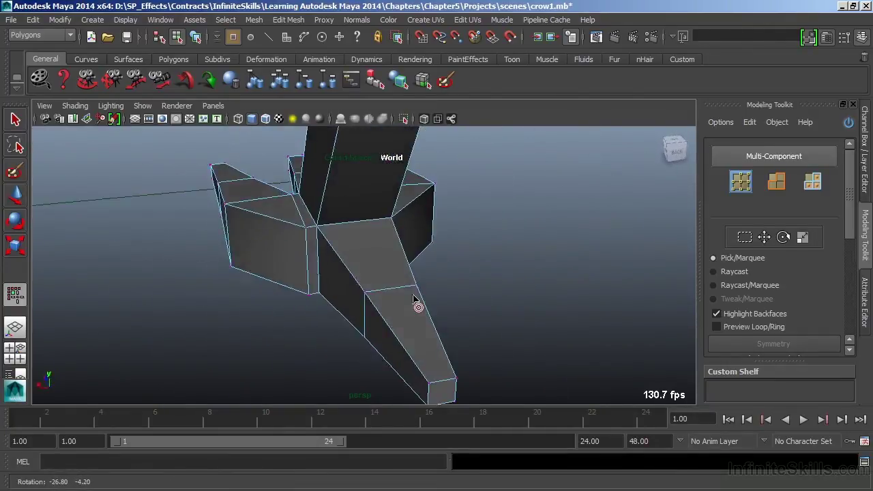